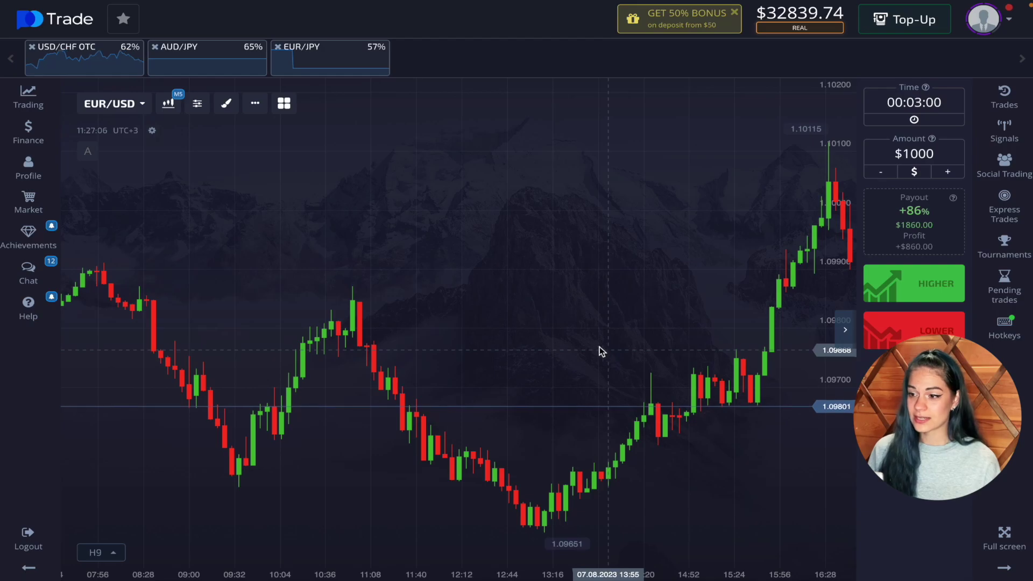
- Add MACD from the Indicators list to the EUR/USD chart
left_click(199, 105)
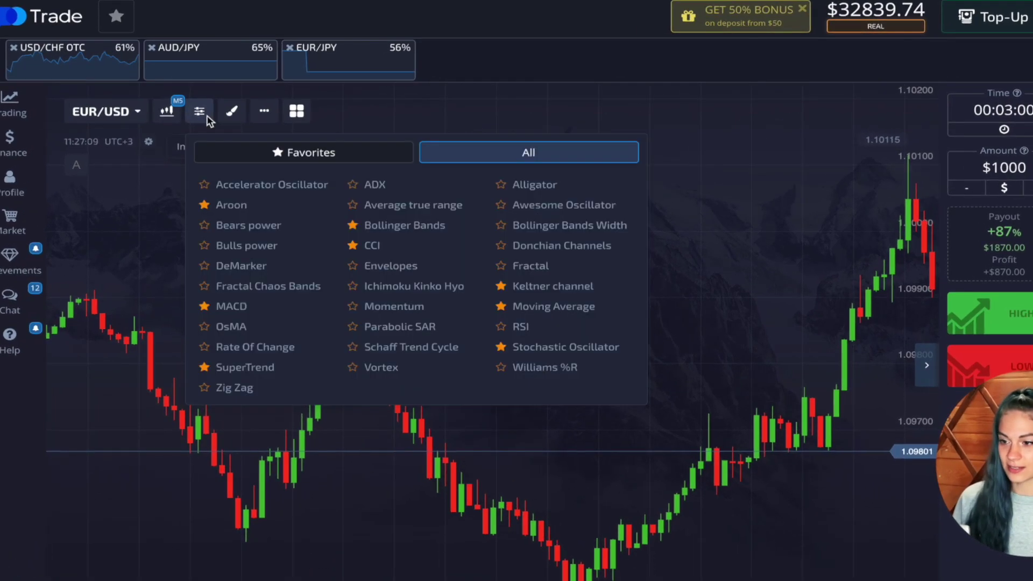
left_click(249, 307)
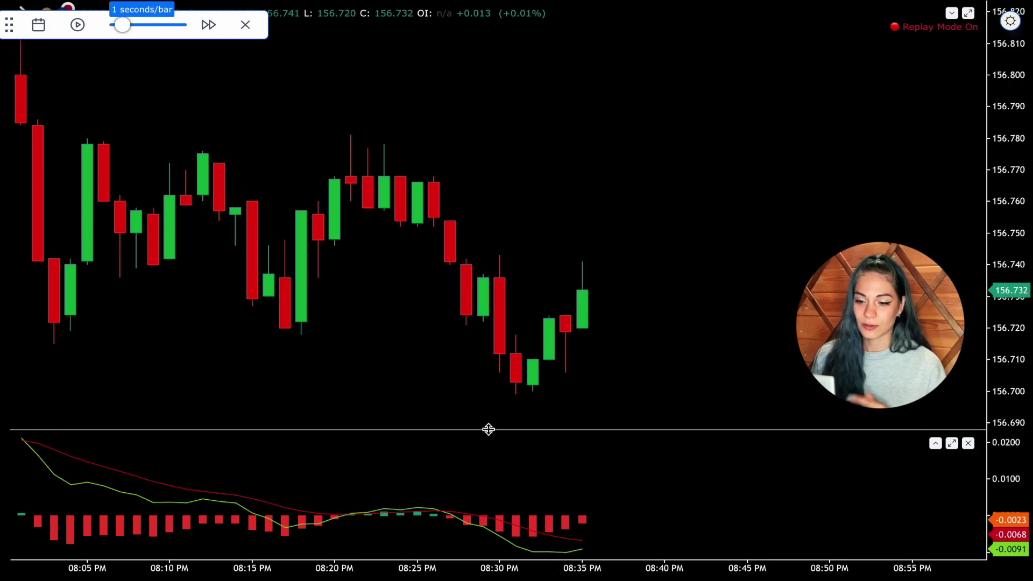
- Play and pause the bar replay repeatedly so new EUR/JPY candles and MACD bars print
left_click(79, 29)
left_click(78, 27)
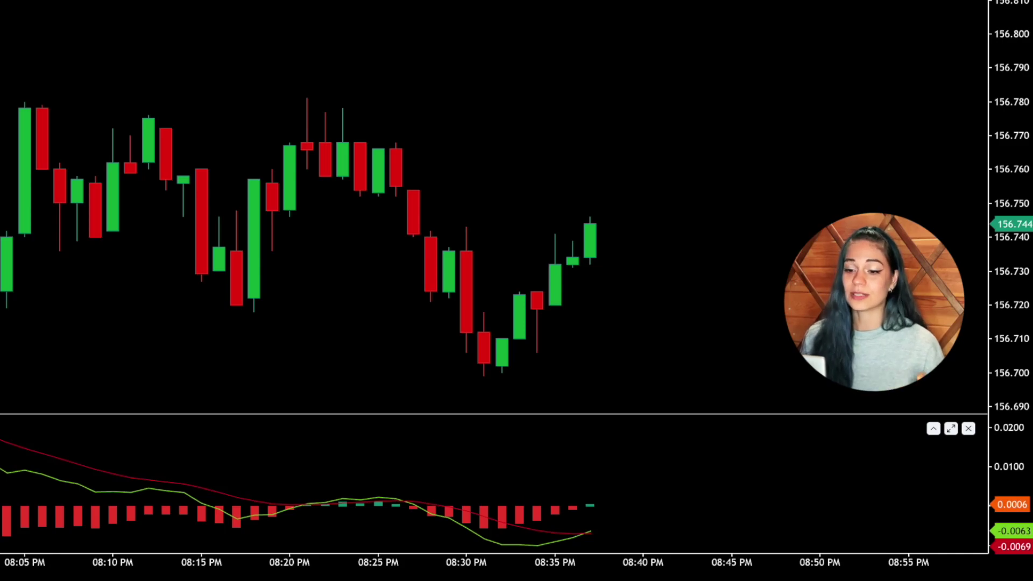
left_click(76, 24)
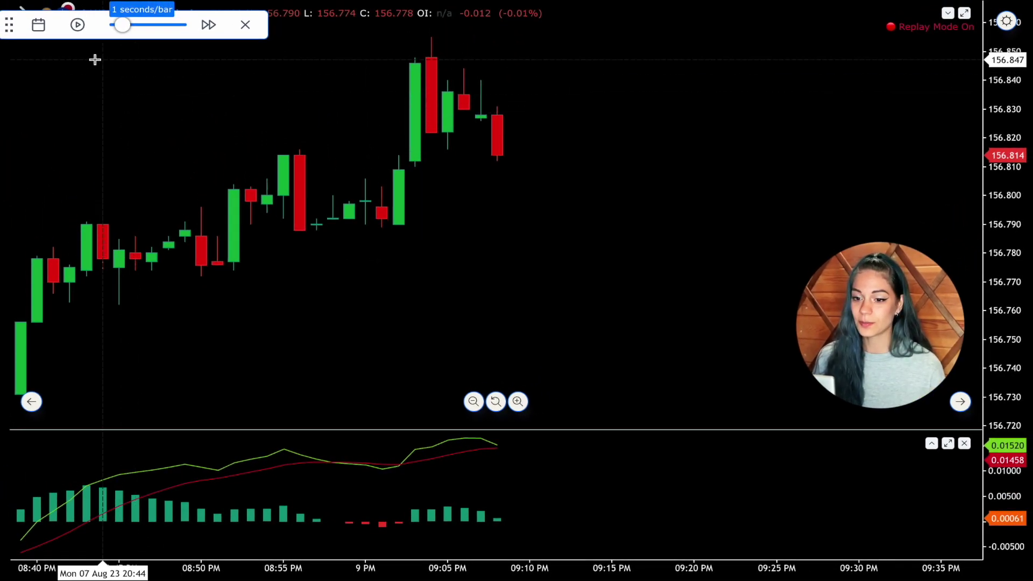
left_click(74, 30)
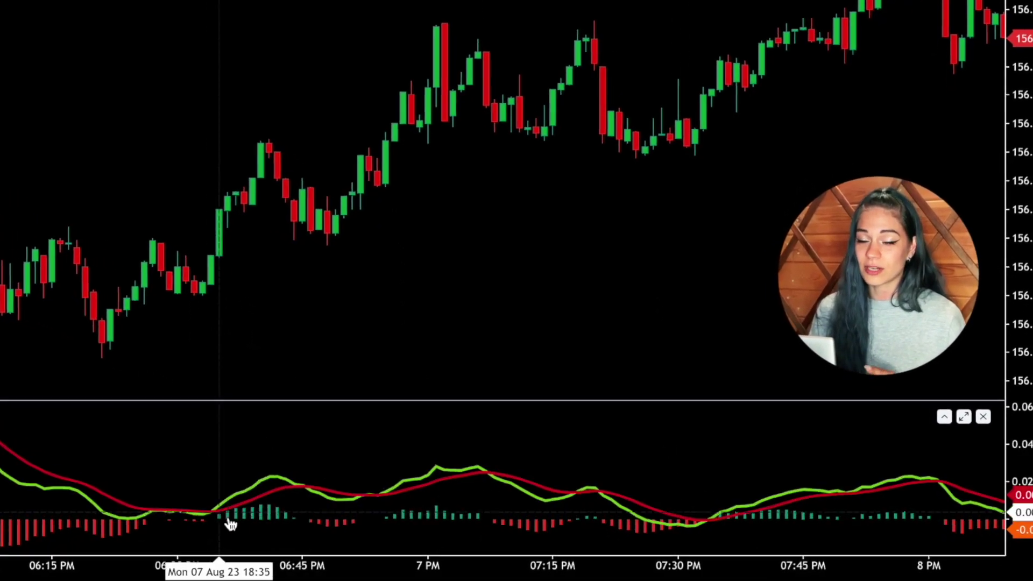
- Zoom the EUR/JPY chart out three times and pan it to frame 4 PM–9 PM
mouse_move(697, 353)
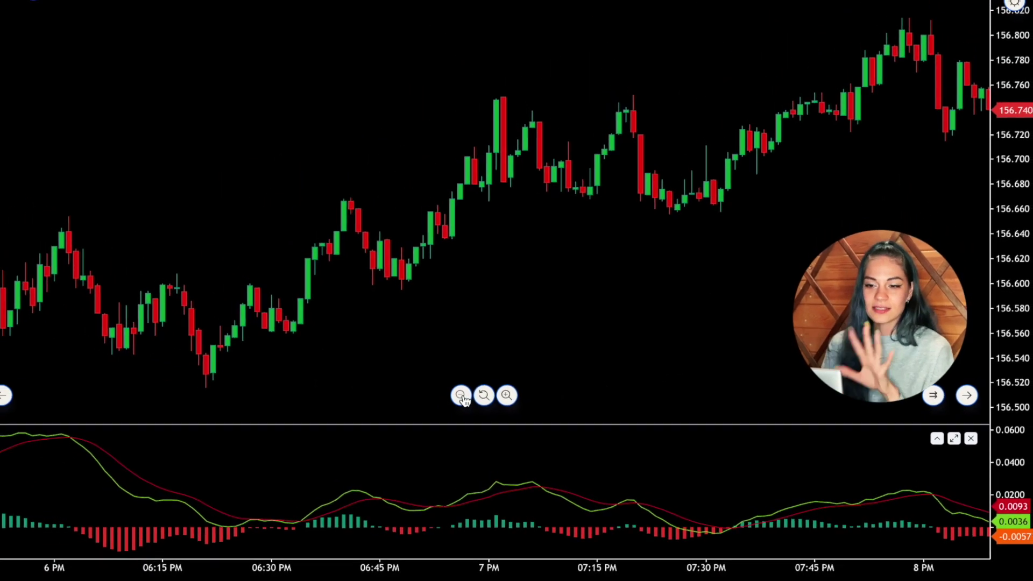
left_click(461, 397)
left_click(462, 397)
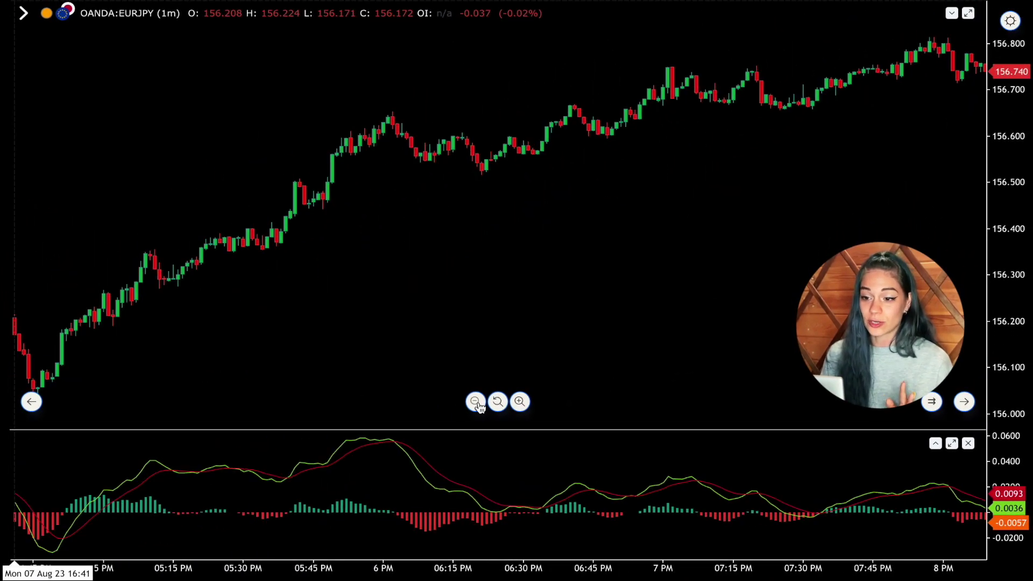
left_click(476, 403)
left_click_drag(775, 226, 588, 237)
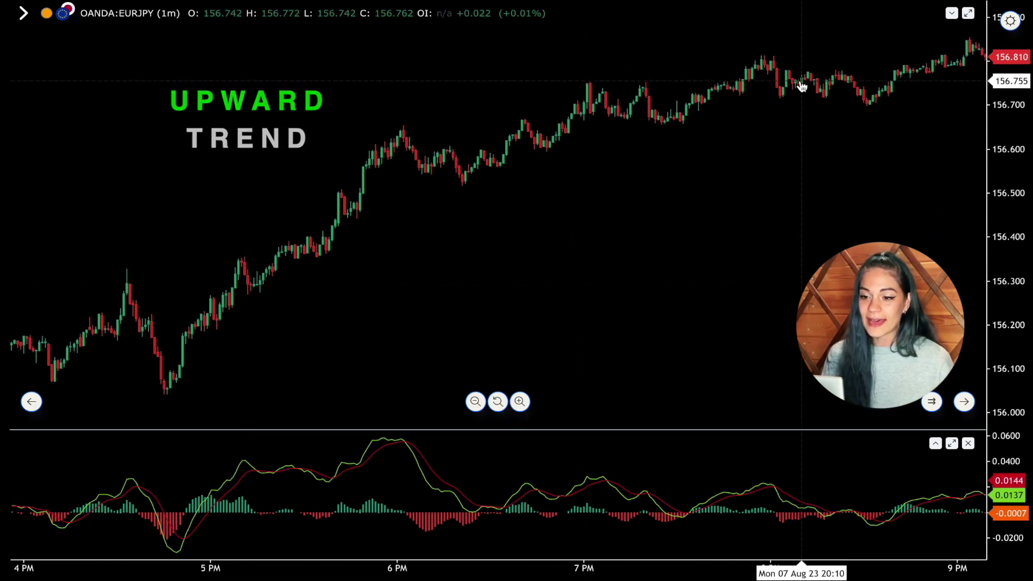
left_click_drag(766, 131, 692, 146)
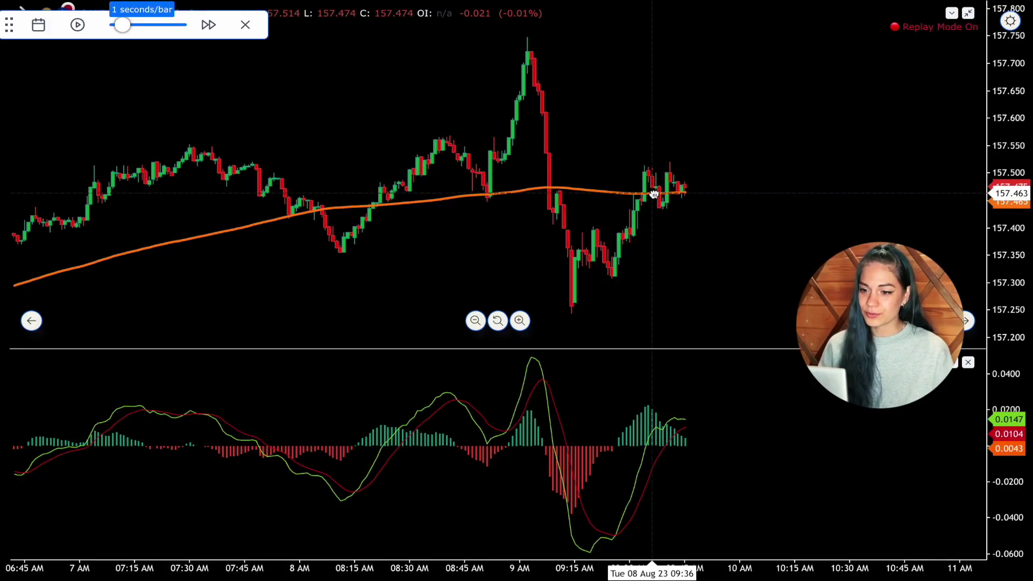
- Confirm the orange SMA uses period 200, then pan and zoom in on the recent candles
double_click(654, 194)
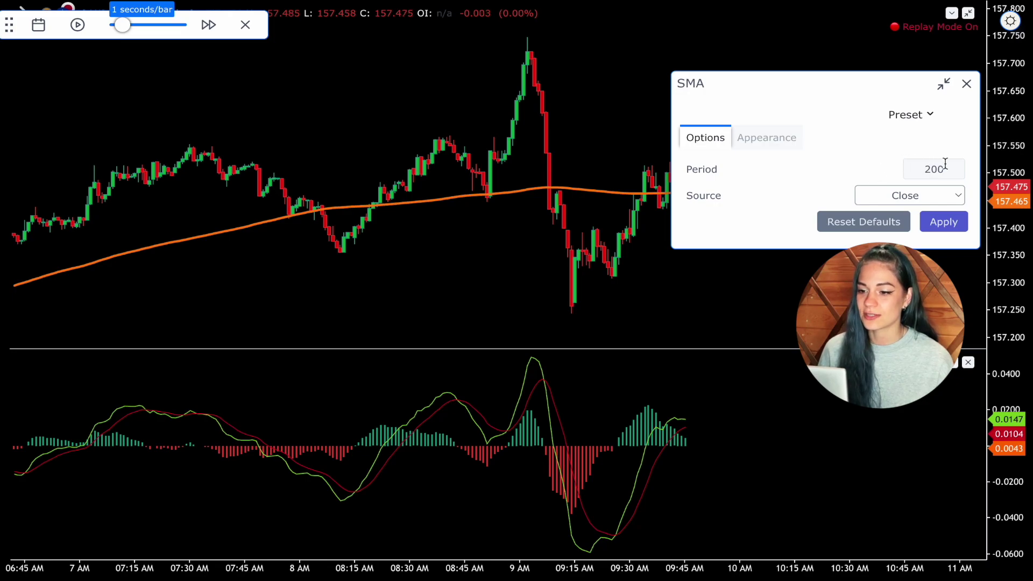
left_click(967, 85)
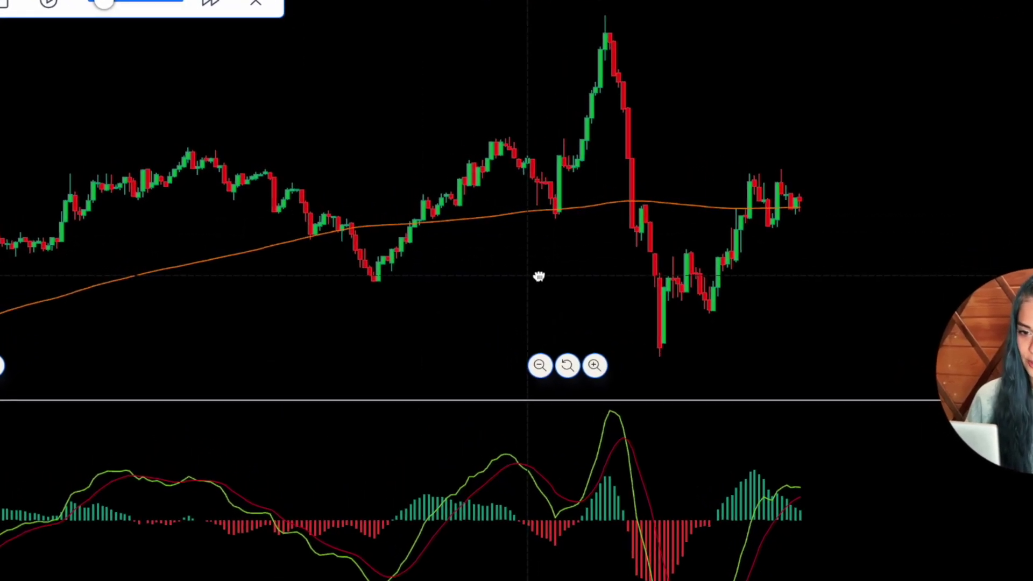
left_click_drag(539, 276, 597, 274)
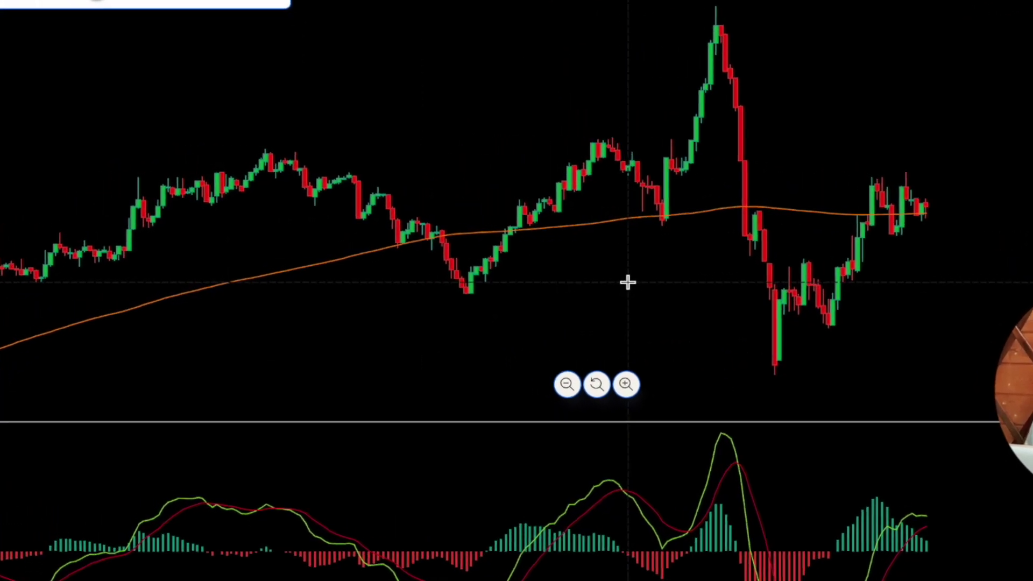
left_click_drag(460, 317, 626, 304)
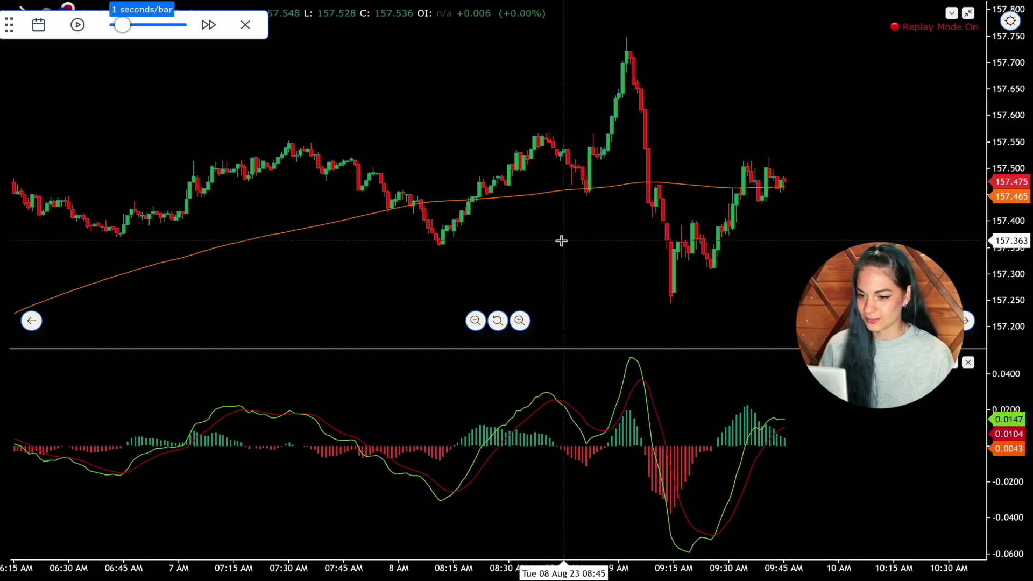
left_click_drag(820, 229, 773, 230)
scroll(703, 226, "up", 8)
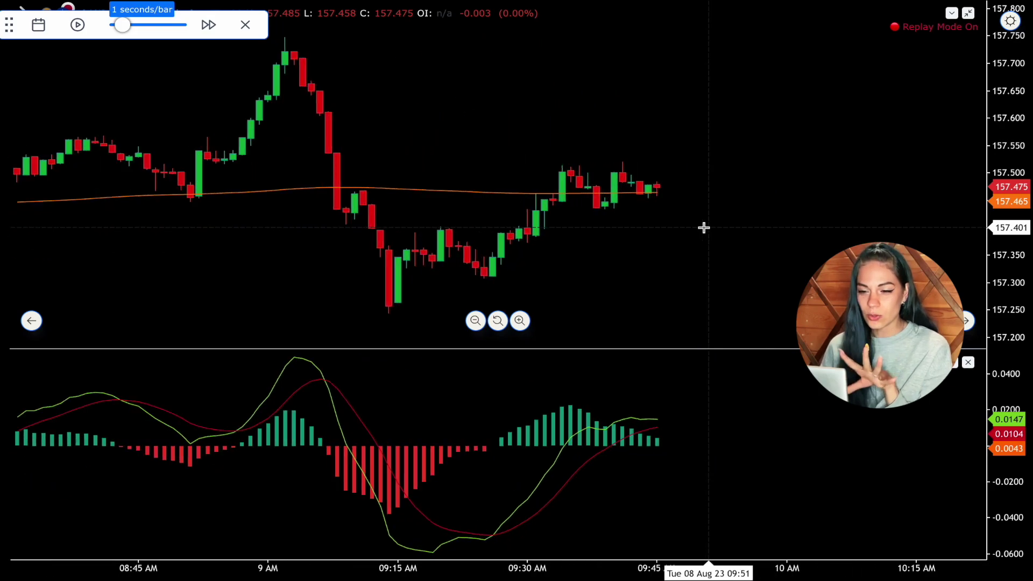
scroll(704, 227, "down", 3)
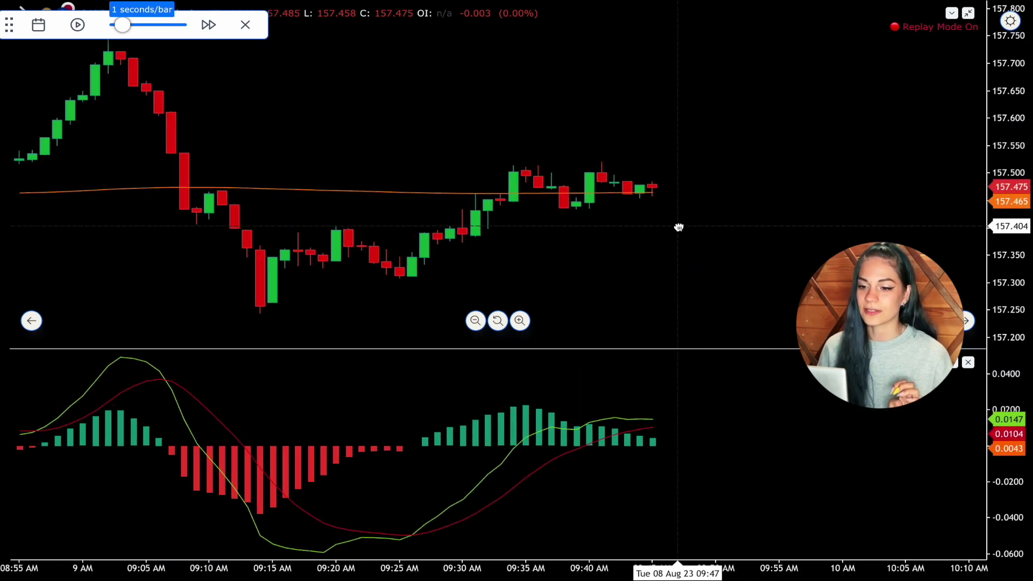
- Nudge the chart right and resume the replay until the next red candle prints
left_click_drag(679, 228, 689, 228)
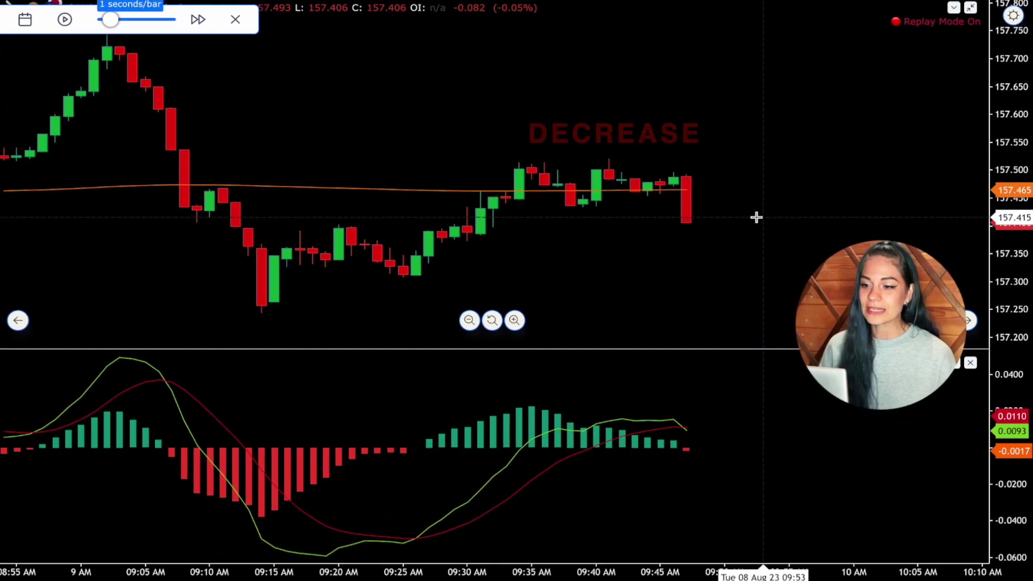
left_click(84, 30)
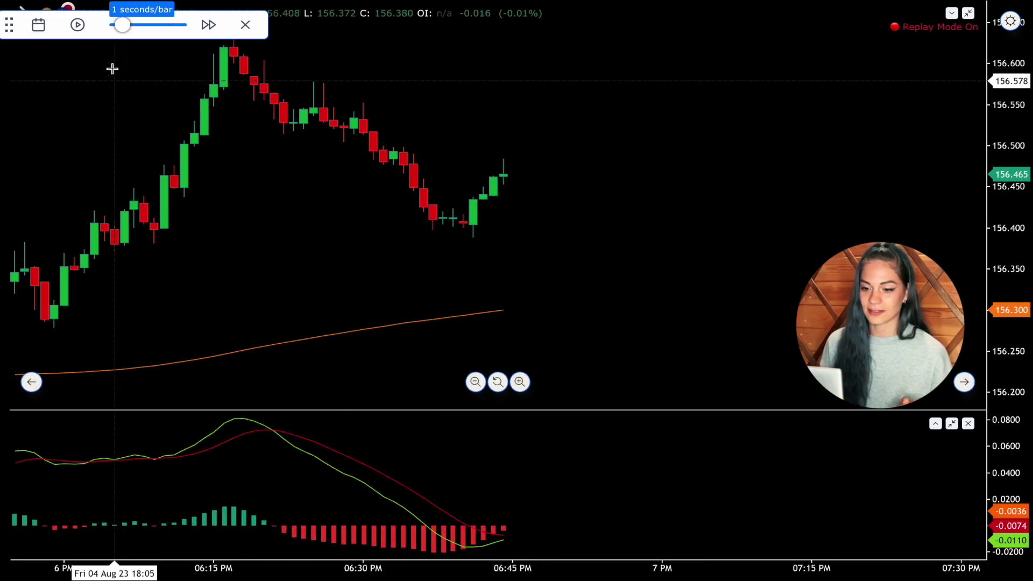
- Play the replay, pause after one bar, then resume to print more green bars
left_click(78, 26)
left_click(78, 26)
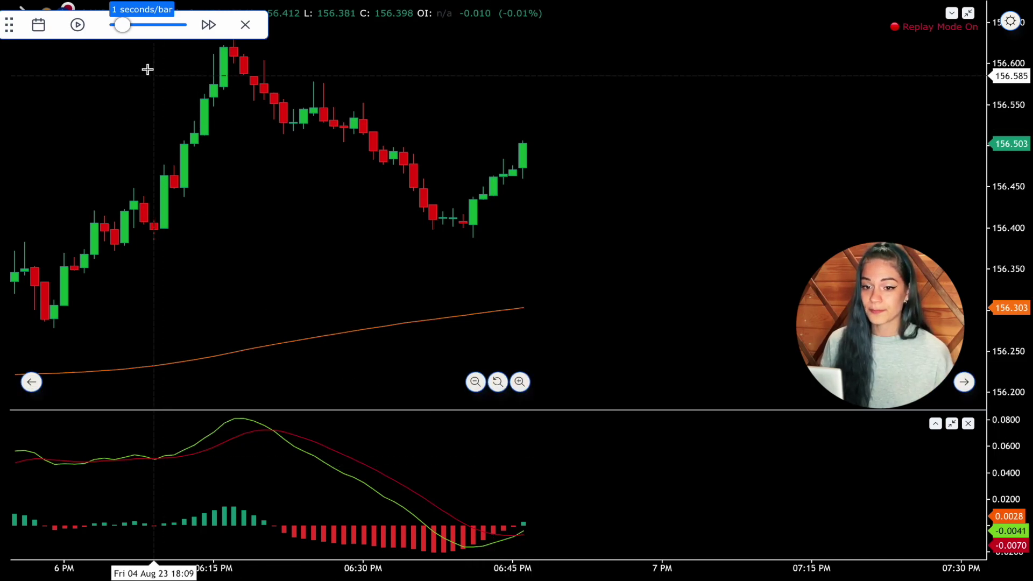
left_click(79, 29)
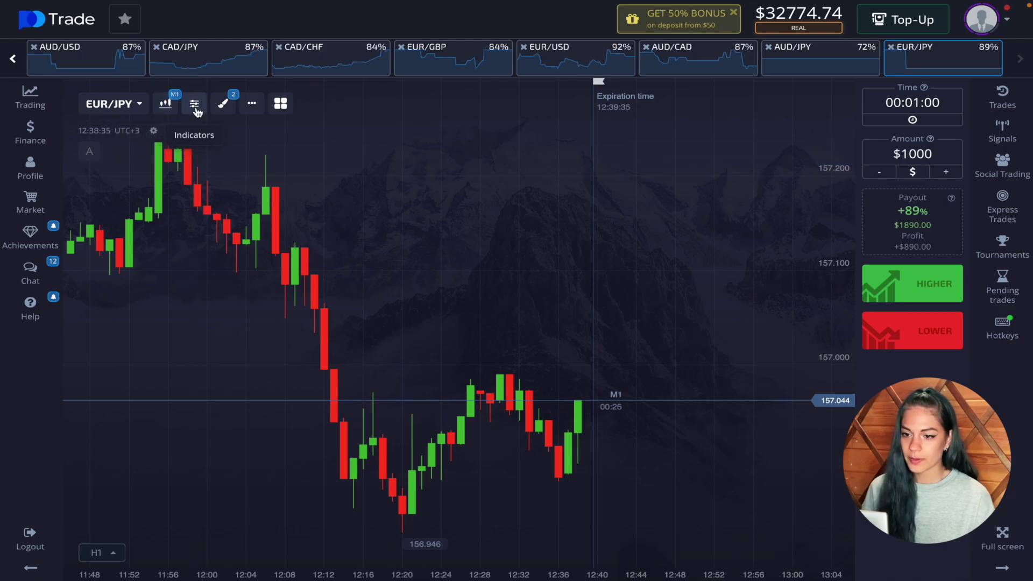
- Add MACD and a Moving Average to EUR/JPY, setting it to a 200-period SMA
left_click(195, 107)
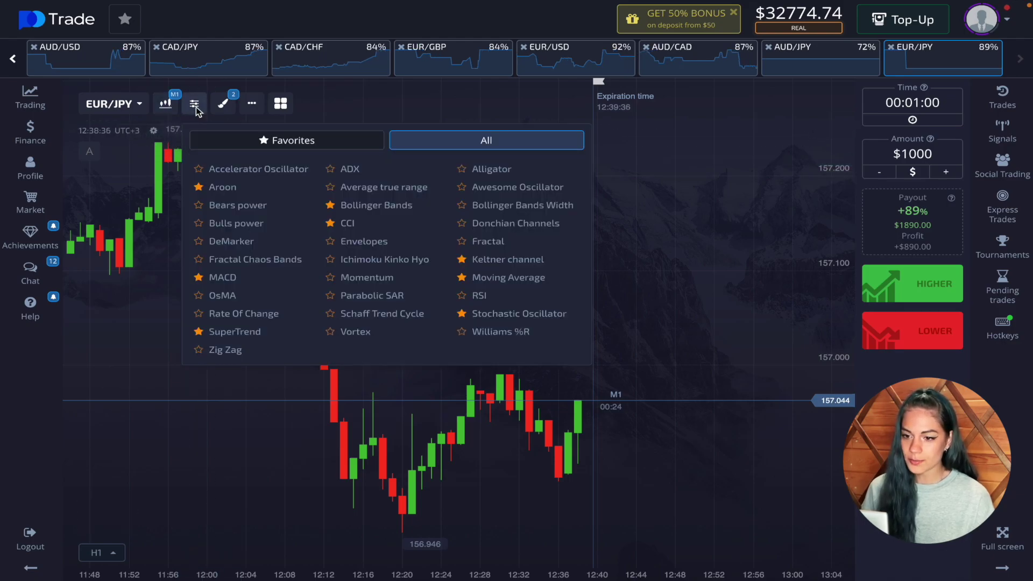
left_click(224, 278)
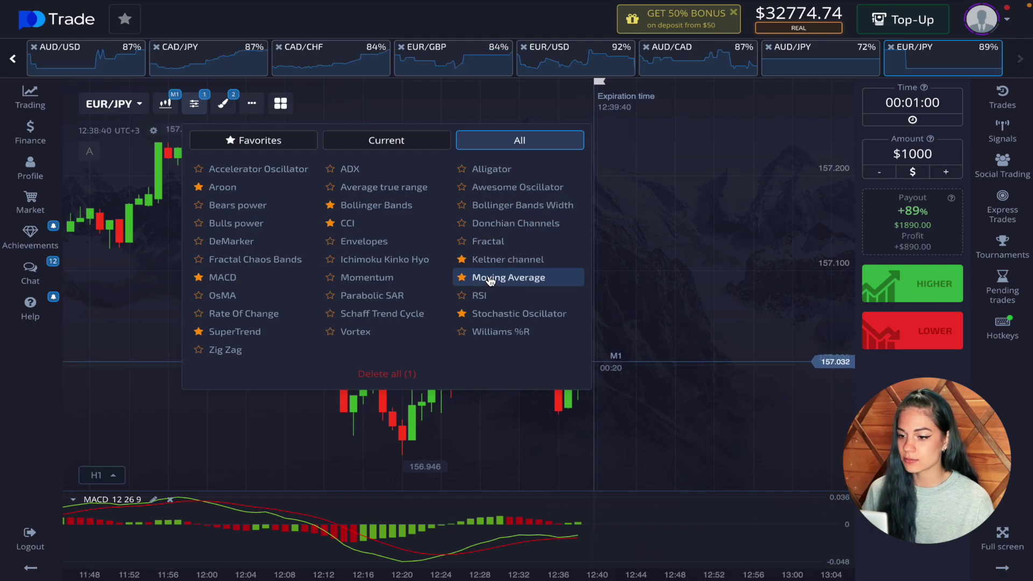
left_click(680, 251)
left_click(207, 148)
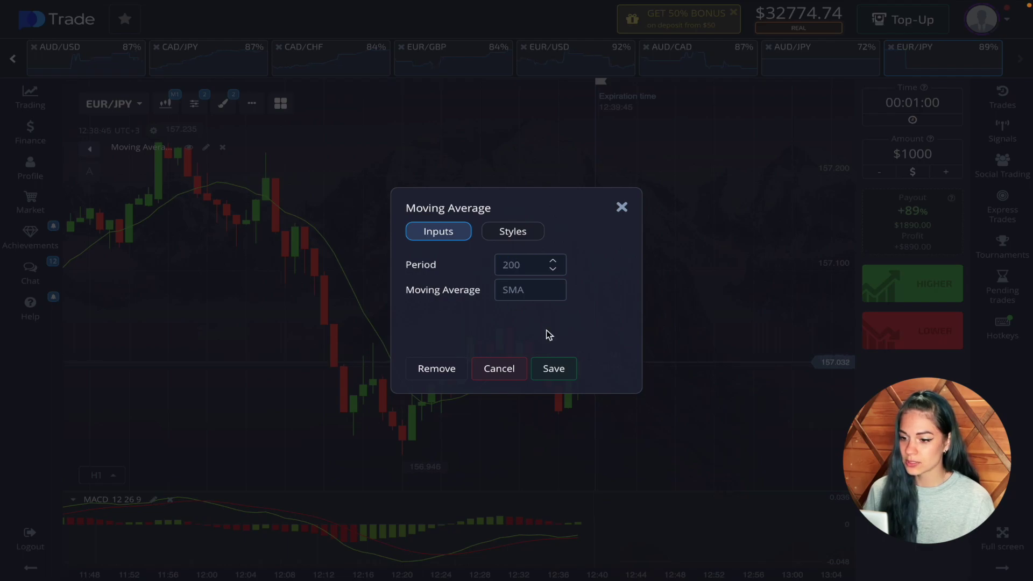
left_click(559, 370)
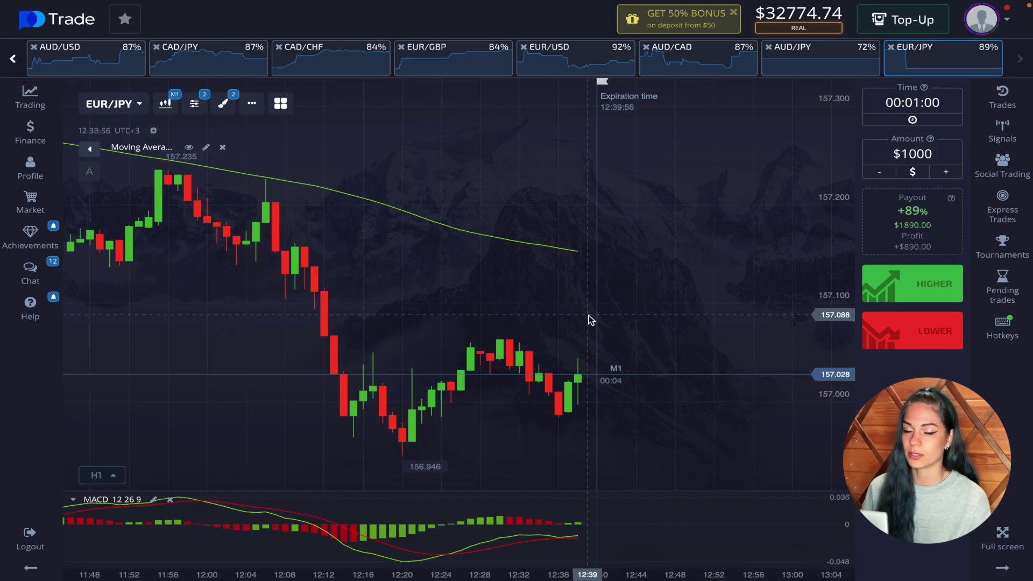
- Cycle through the AUD/JPY, AUD/CAD, EUR/USD, EUR/GBP and CAD/CHF tabs to reach USD/CHF
left_click(818, 60)
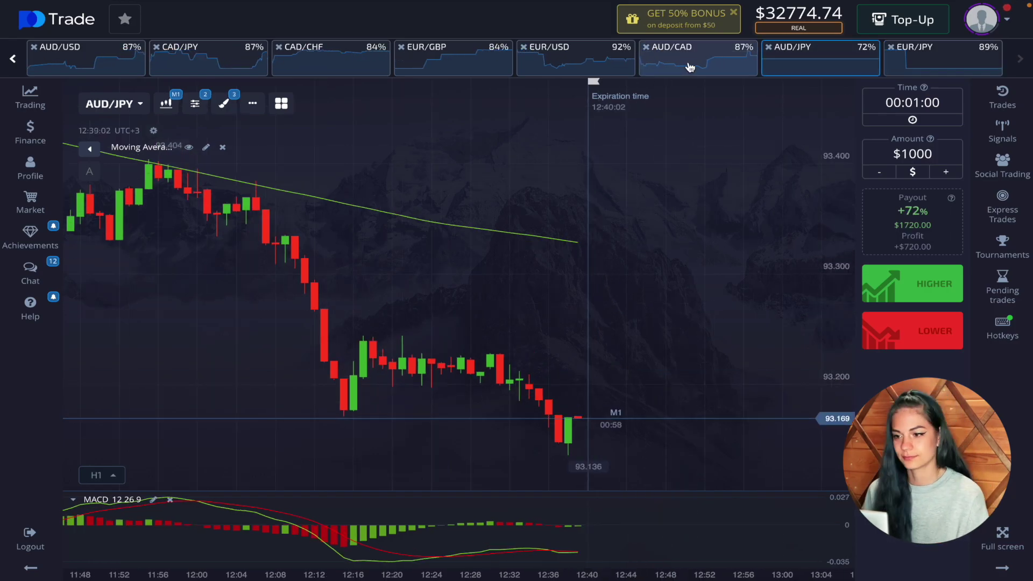
left_click(699, 62)
left_click(607, 64)
left_click(463, 61)
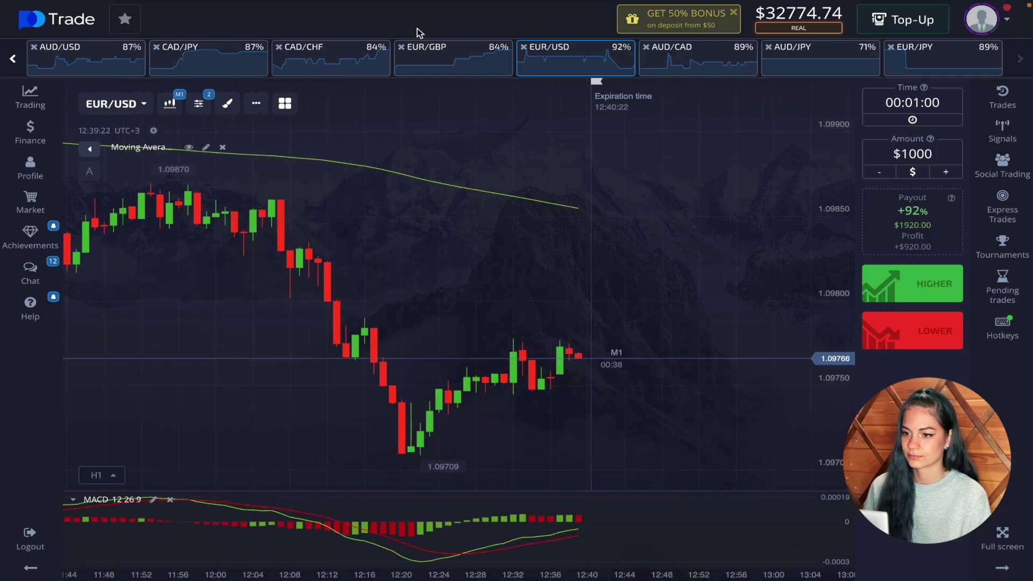
left_click(339, 66)
left_click(238, 59)
key("shift+Tab")
key("shift+Tab")
key("shift+Tab")
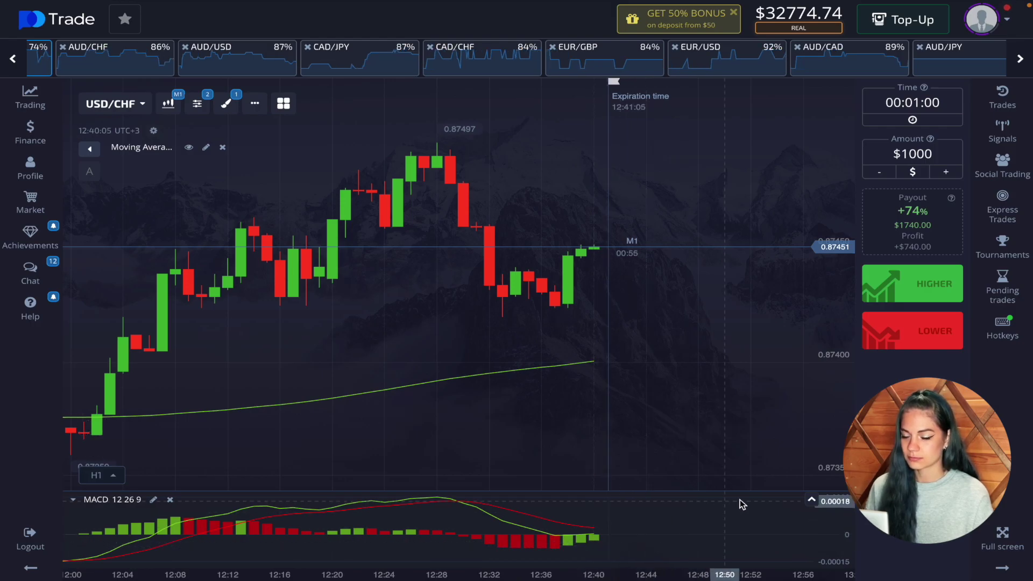
- Expand the MACD pane upward beneath the USD/CHF price chart
left_click(810, 500)
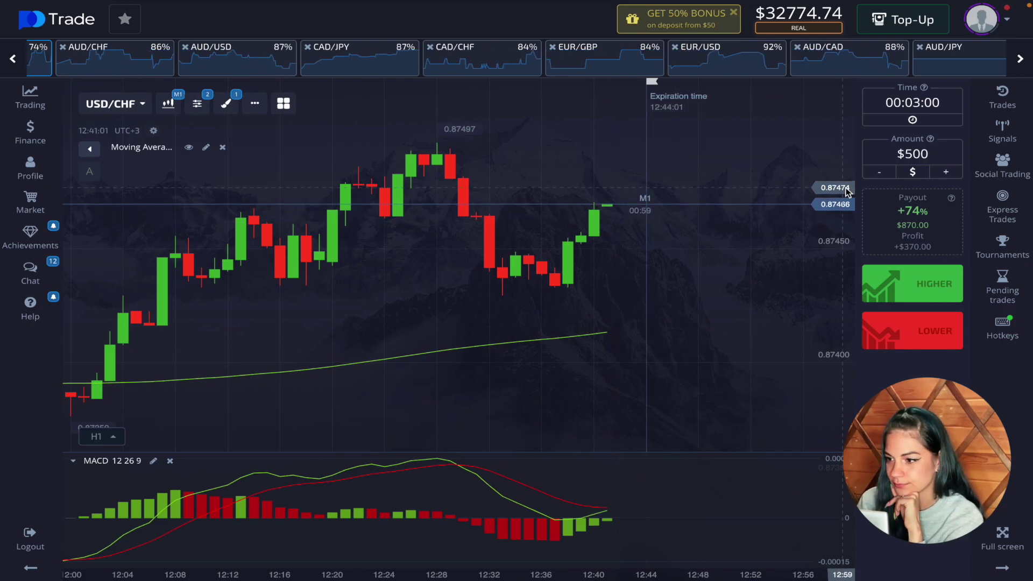
- Place a $500, 3-minute Higher trade on USD/CHF
left_click(892, 285)
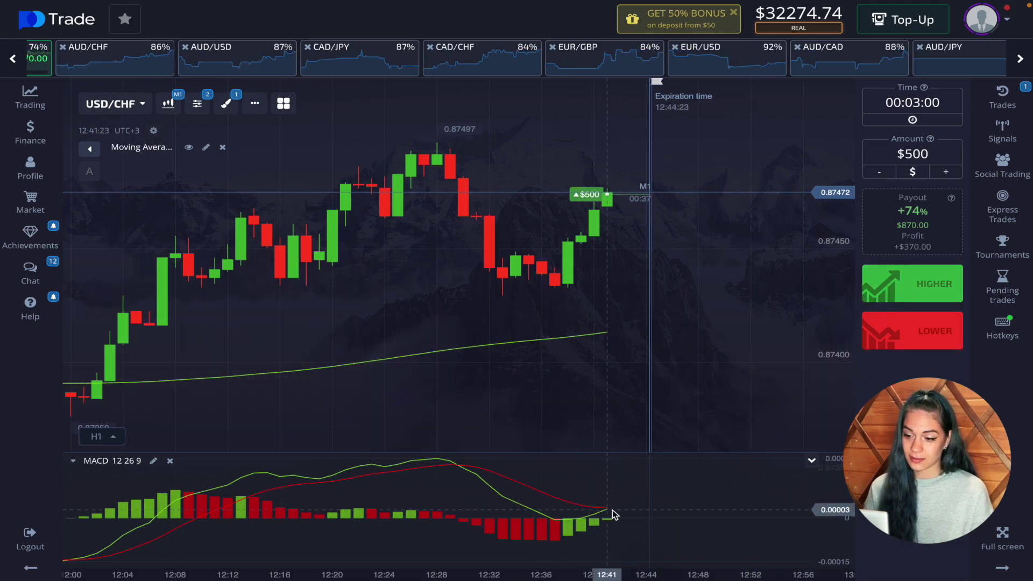
scroll(612, 510, "up", 5)
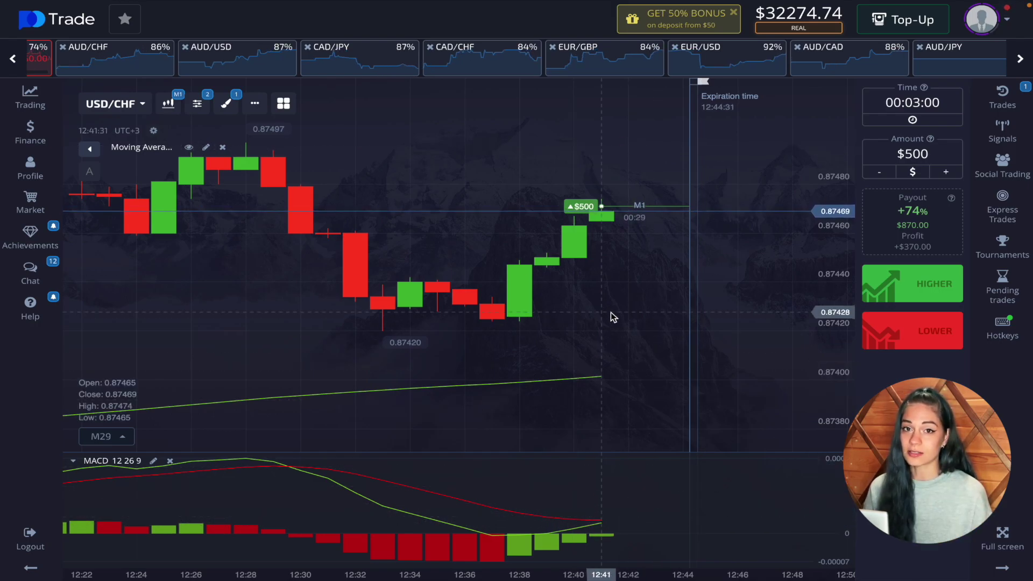
scroll(611, 312, "down", 4)
scroll(612, 317, "down", 4)
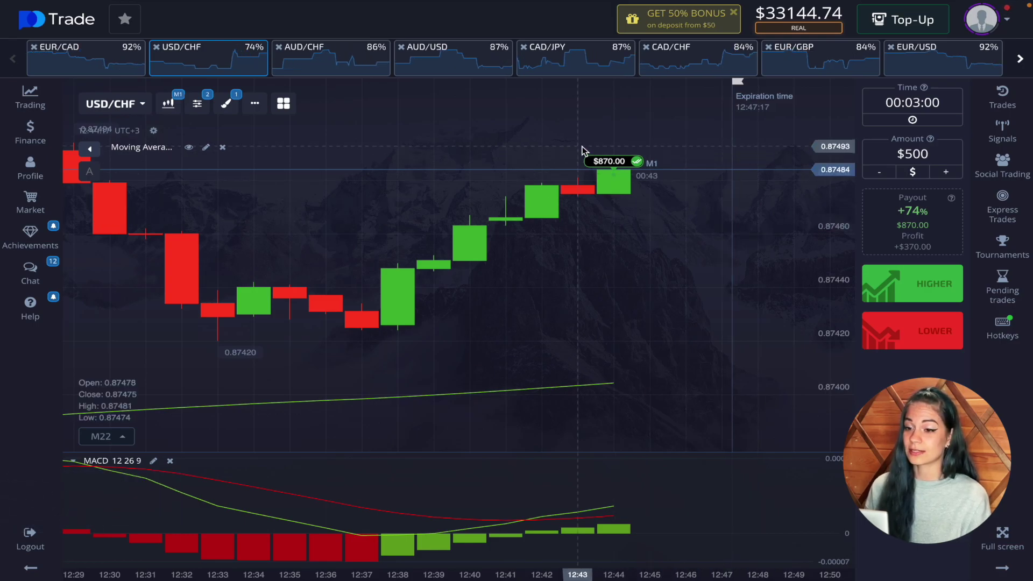
- Place a $500 Lower trade on EUR/CAD, then pan and zoom toward the recent candles
left_click(123, 65)
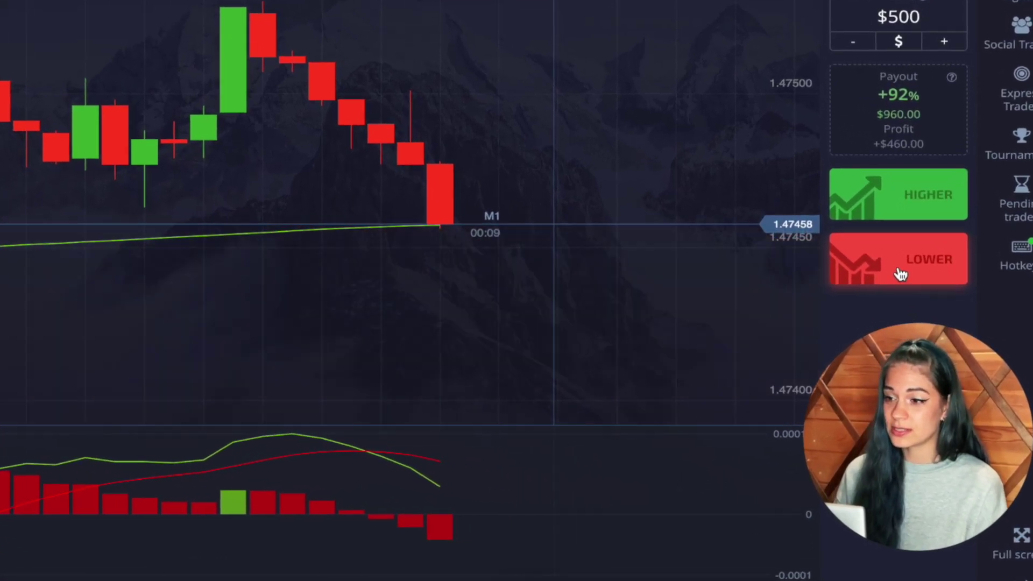
left_click(901, 274)
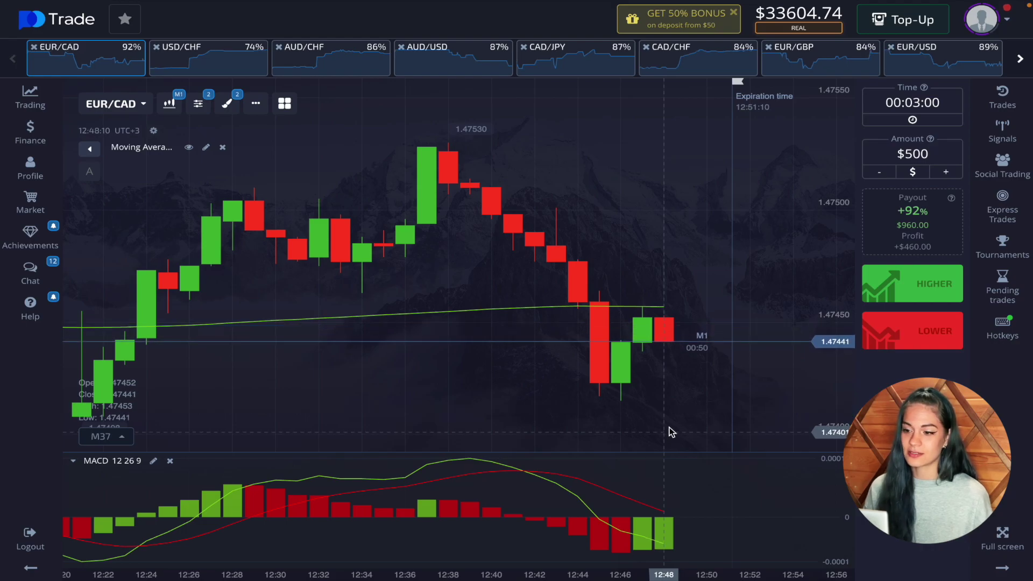
left_click_drag(684, 379, 648, 381)
scroll(647, 381, "down", 5)
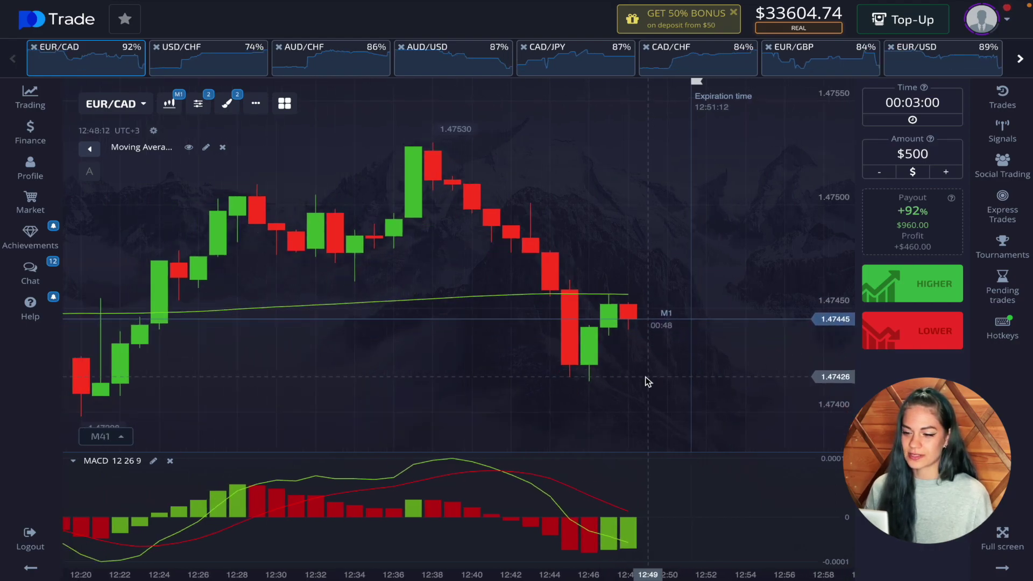
scroll(647, 381, "down", 3)
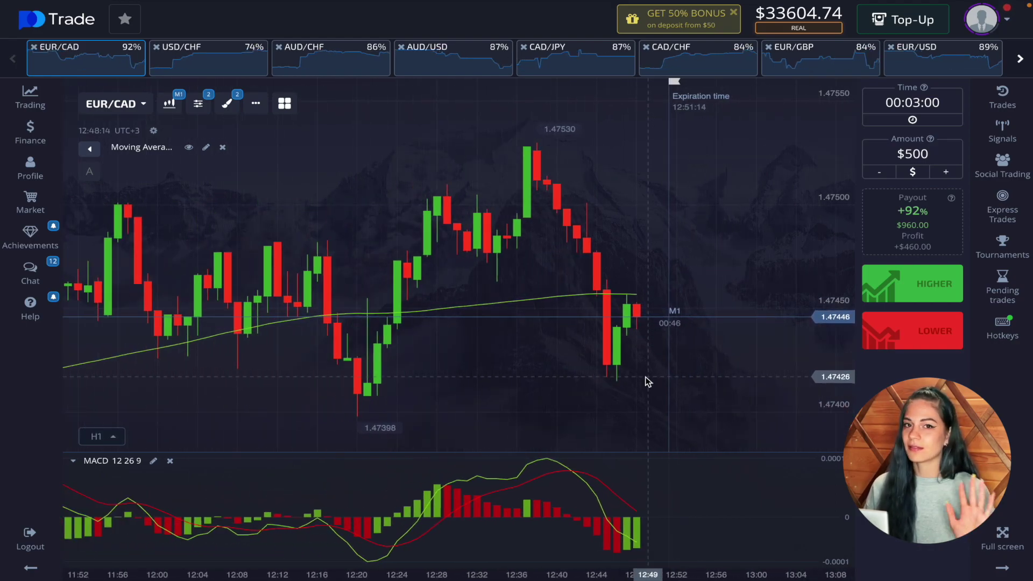
scroll(573, 247, "up", 2)
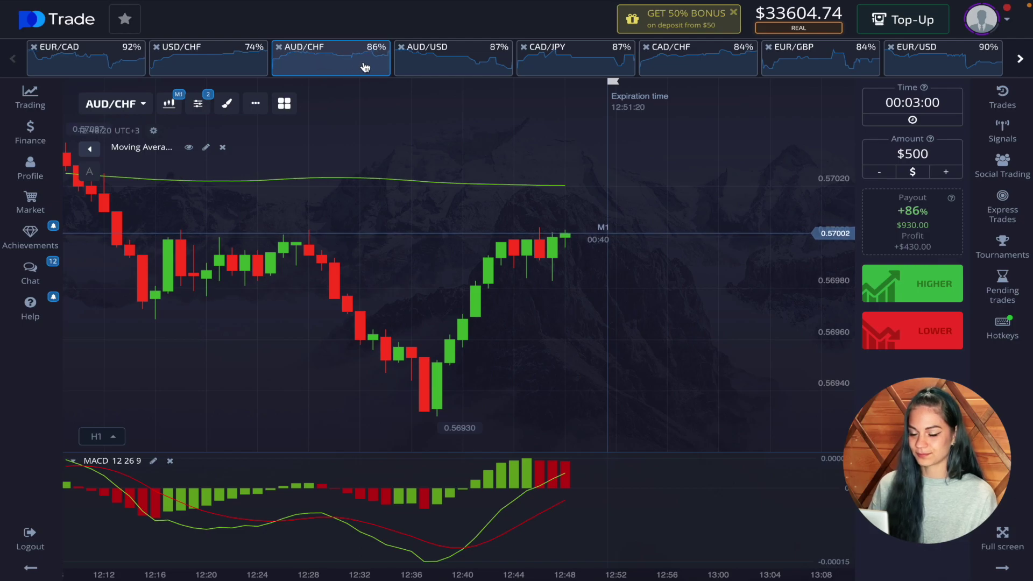
- Flip through AUD/USD, CAD/JPY and CAD/CHF before landing on the EUR/GBP chart
left_click(425, 63)
left_click(547, 63)
left_click(676, 59)
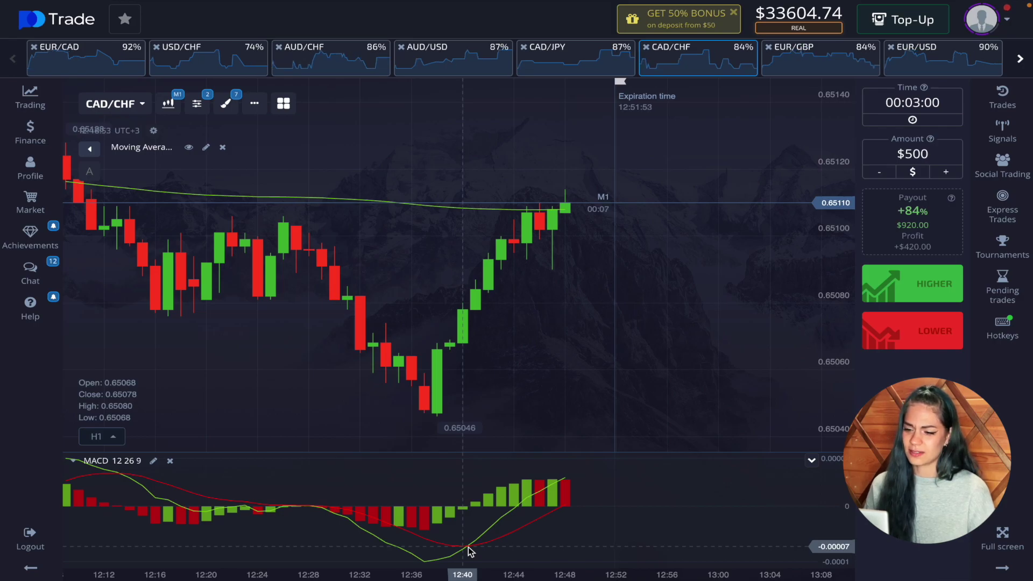
left_click(817, 65)
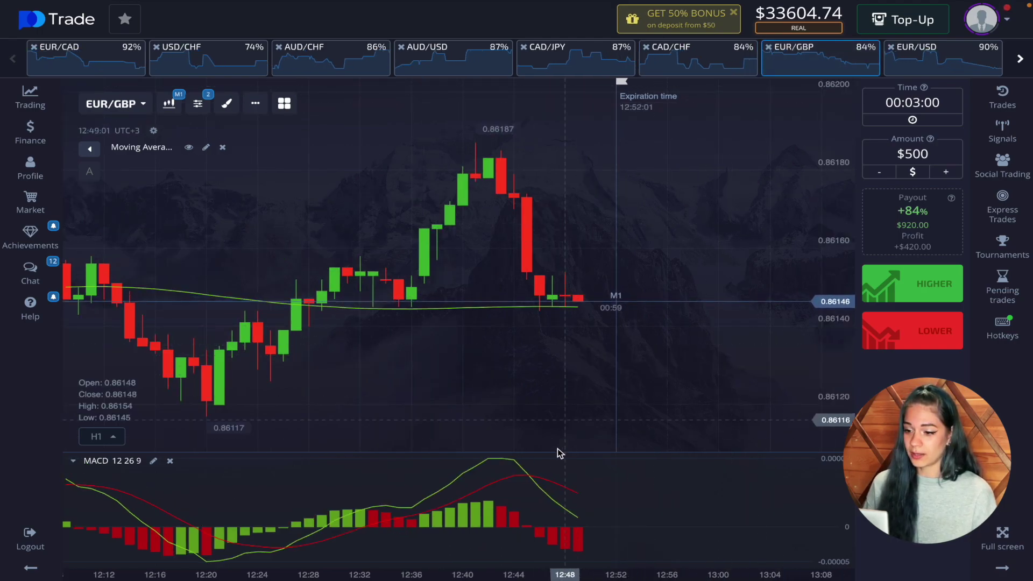
- Pan and zoom across EUR/GBP's price history, then briefly check EUR/USD
left_click_drag(589, 411, 694, 415)
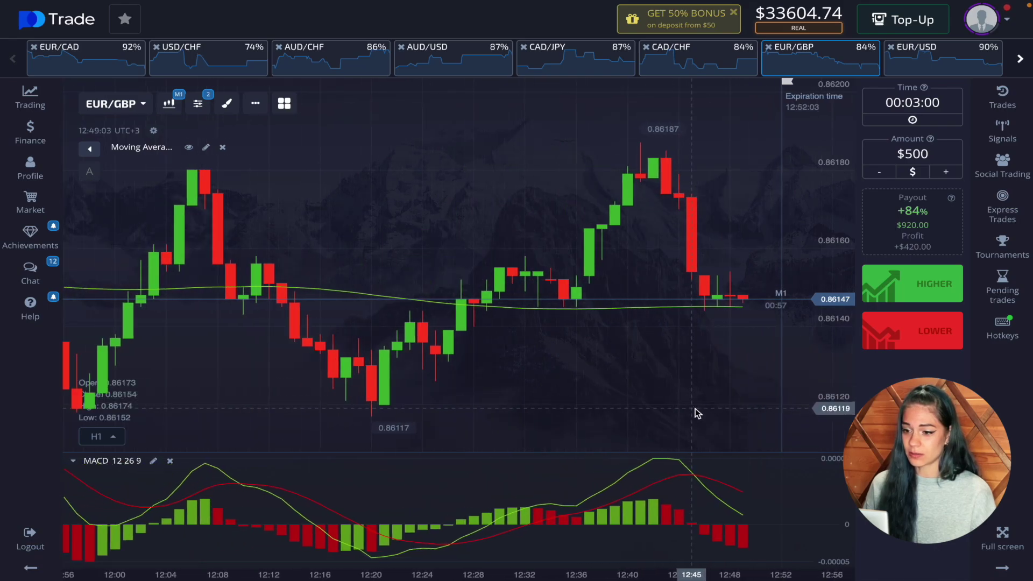
left_click_drag(563, 386, 511, 386)
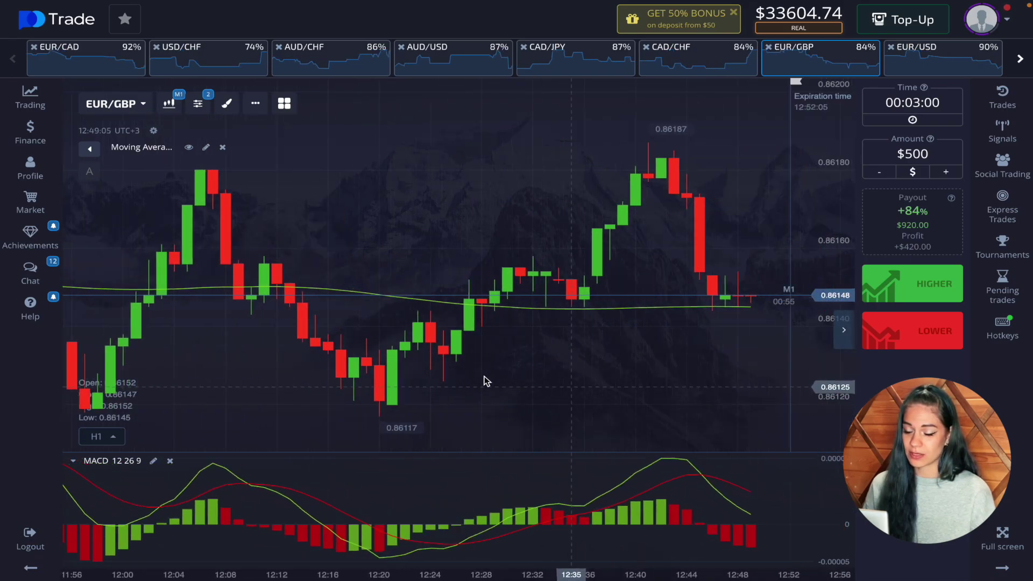
scroll(527, 325, "down", 4)
scroll(527, 325, "down", 5)
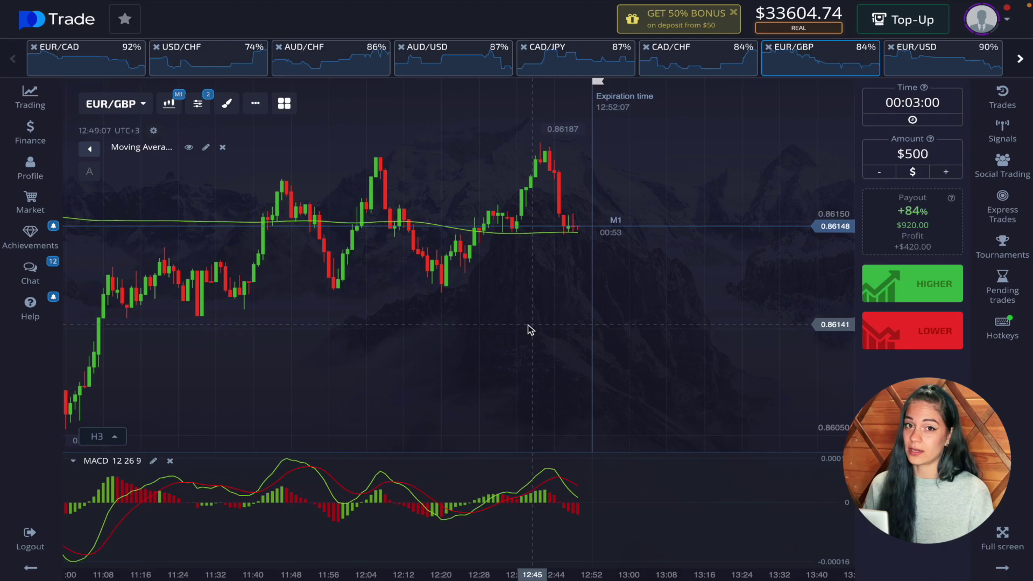
left_click_drag(468, 316, 308, 293)
left_click_drag(491, 291, 396, 287)
scroll(574, 212, "up", 5)
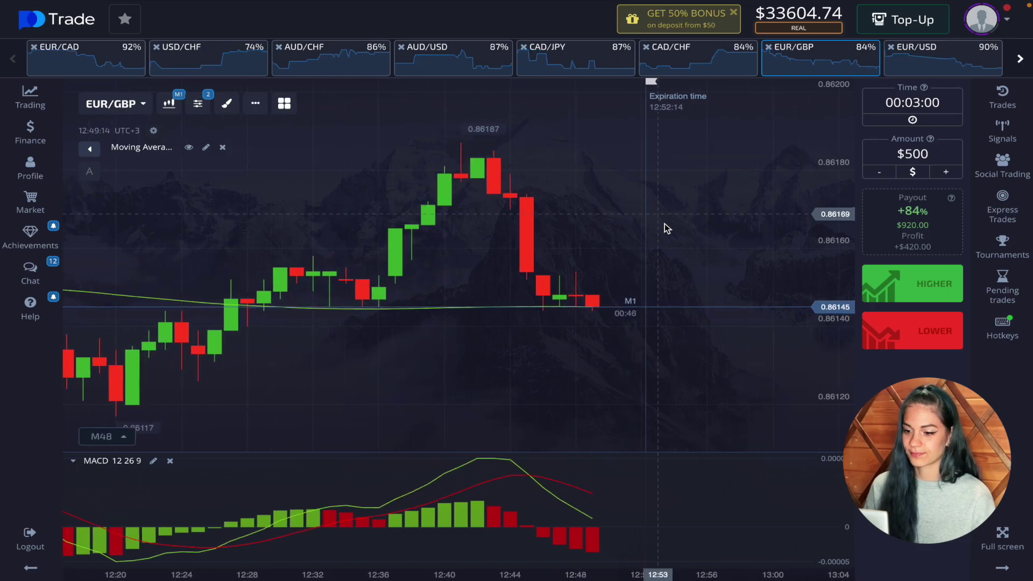
left_click(963, 54)
- Return to EUR/GBP and place a $500, 3-minute Lower trade, zooming while it runs
left_click(818, 54)
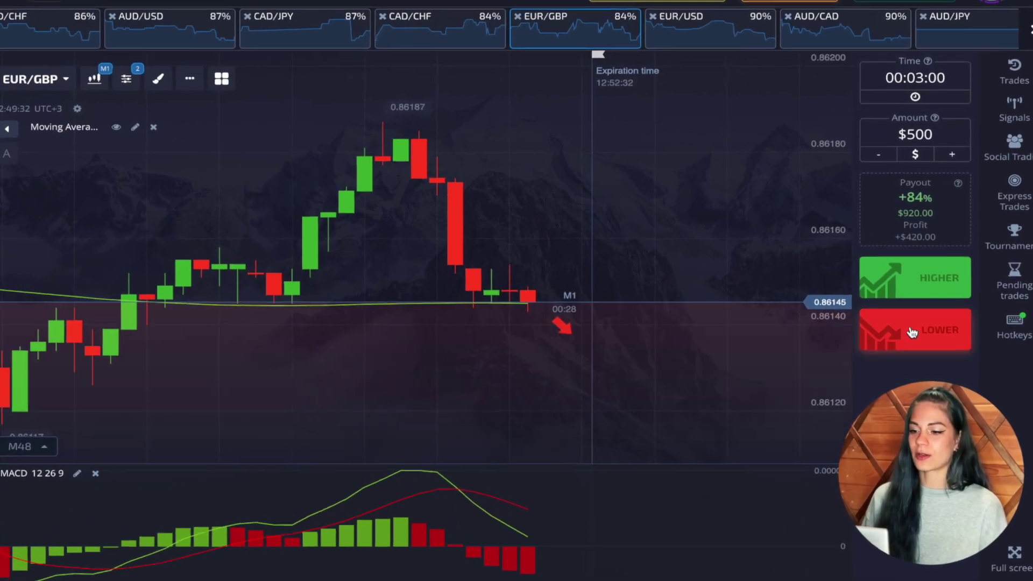
left_click(912, 332)
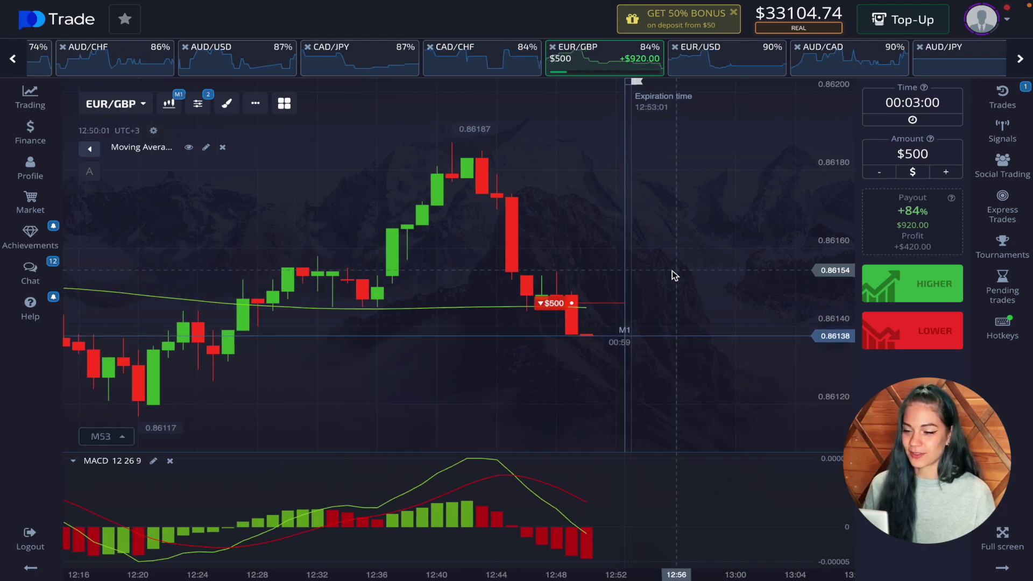
scroll(673, 270, "up", 3)
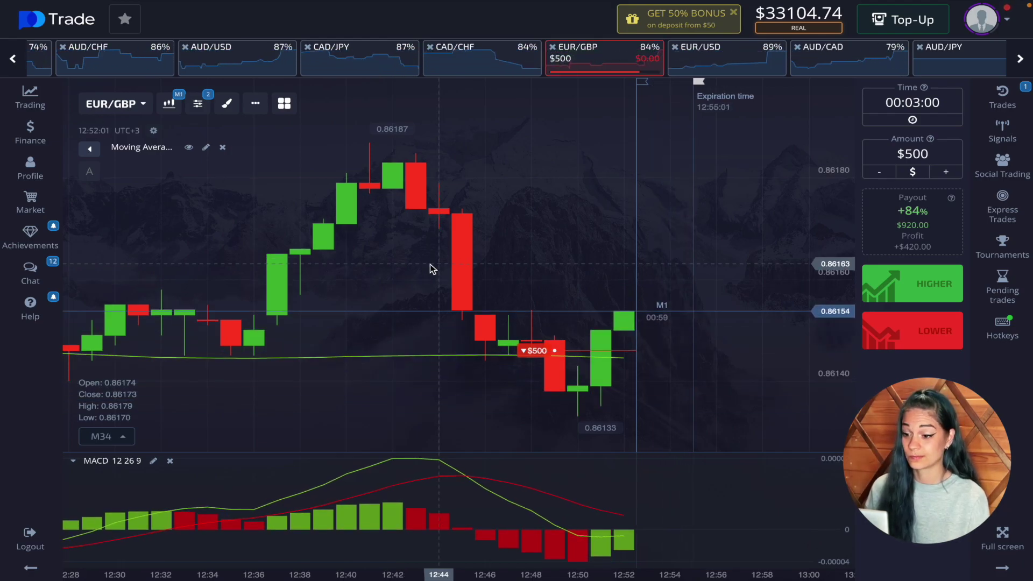
scroll(430, 263, "down", 2)
scroll(444, 313, "down", 2)
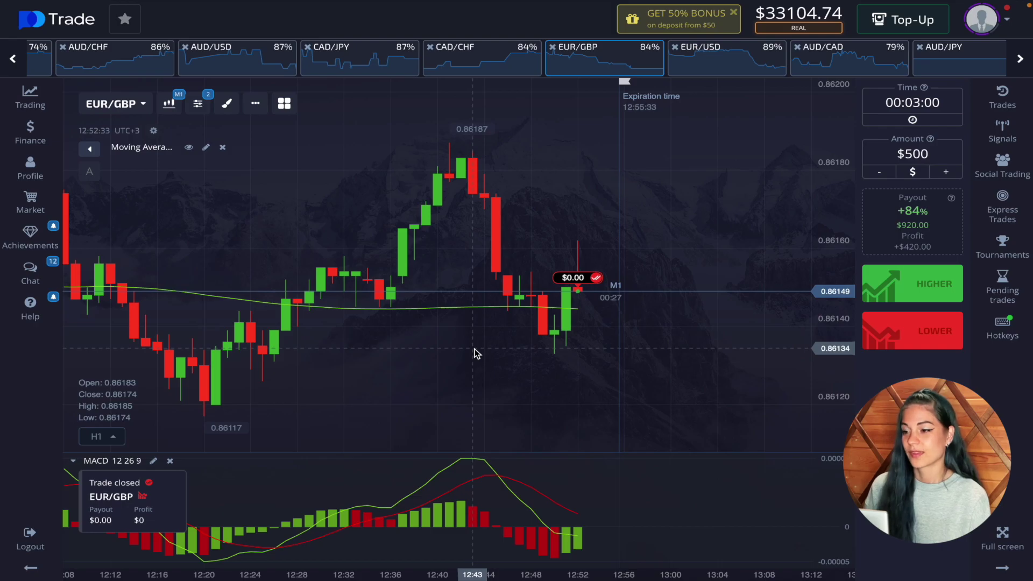
- Zoom the EUR/GBP chart, then cycle through EUR/USD to the AUD/CAD chart
scroll(488, 347, "down", 3)
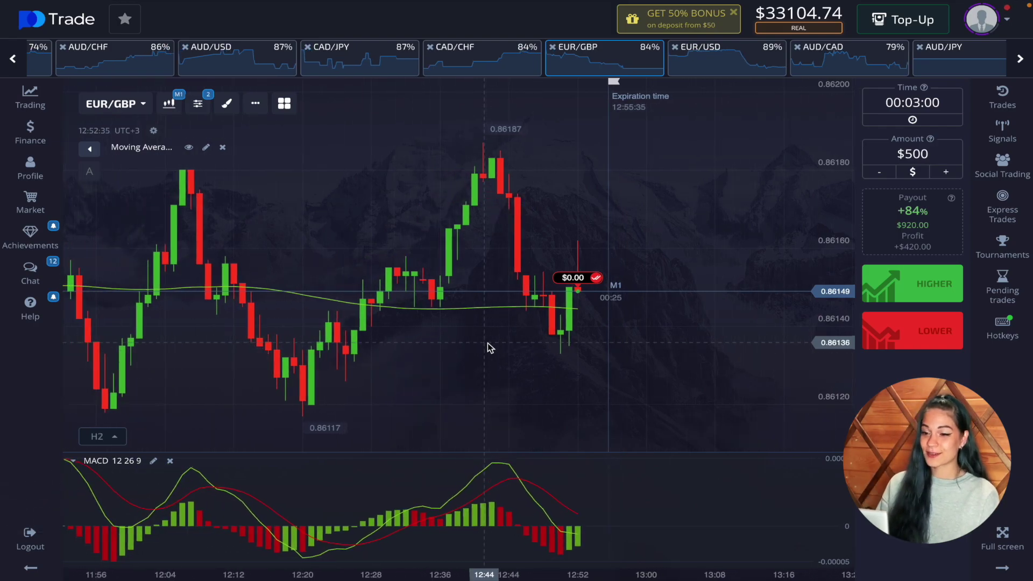
scroll(489, 347, "down", 1)
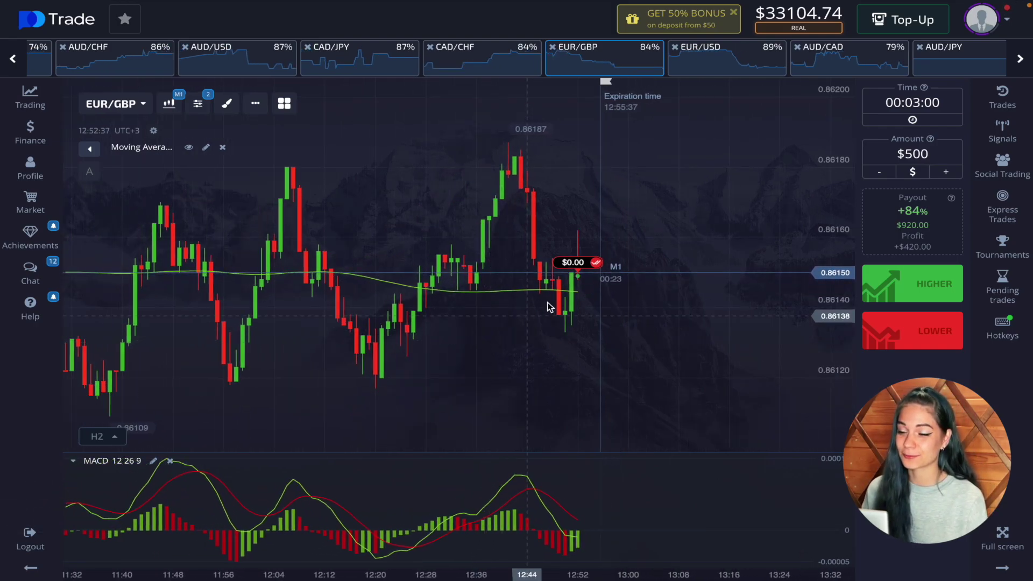
scroll(549, 307, "up", 3)
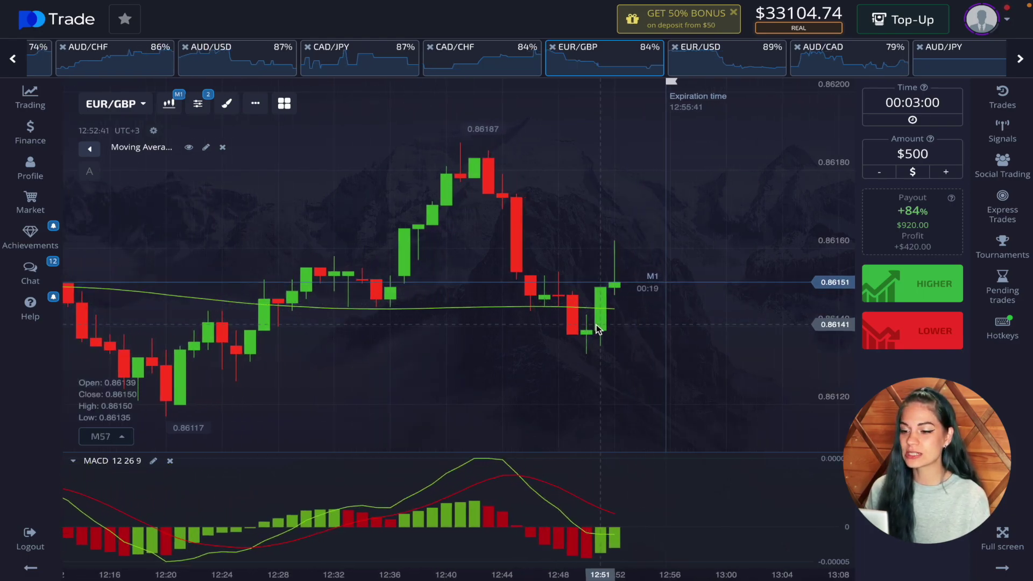
scroll(510, 327, "down", 4)
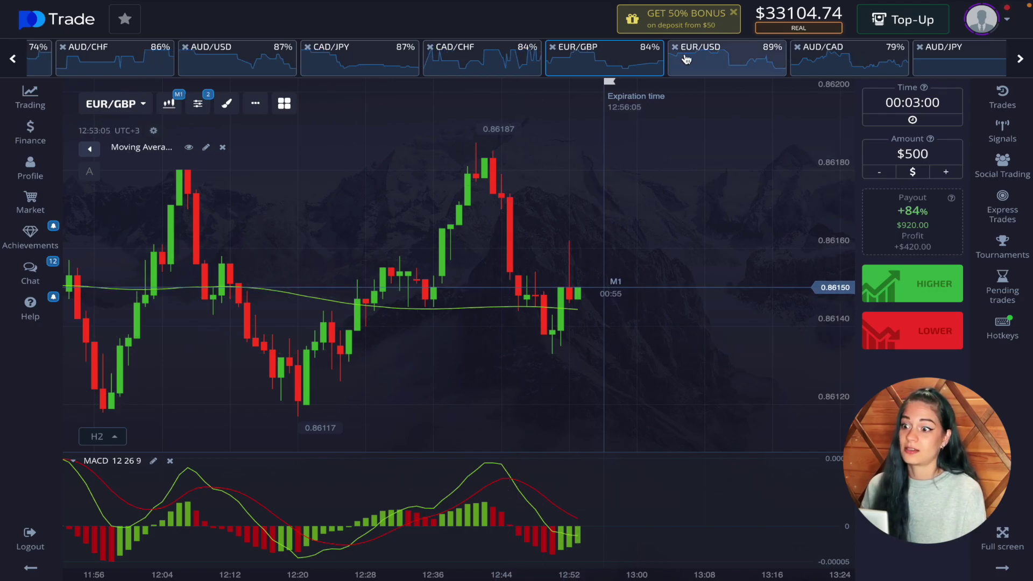
left_click(617, 67)
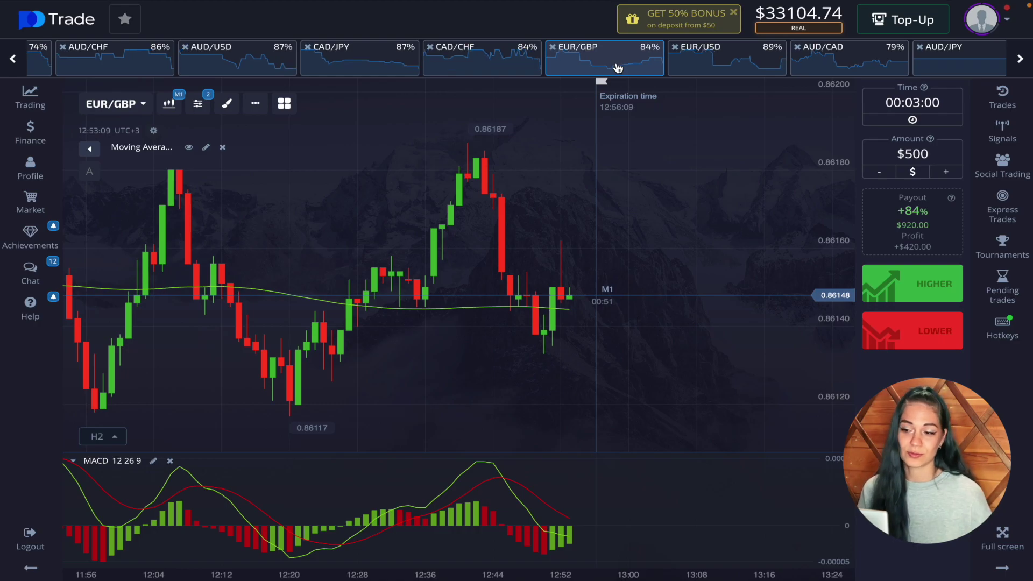
left_click(707, 63)
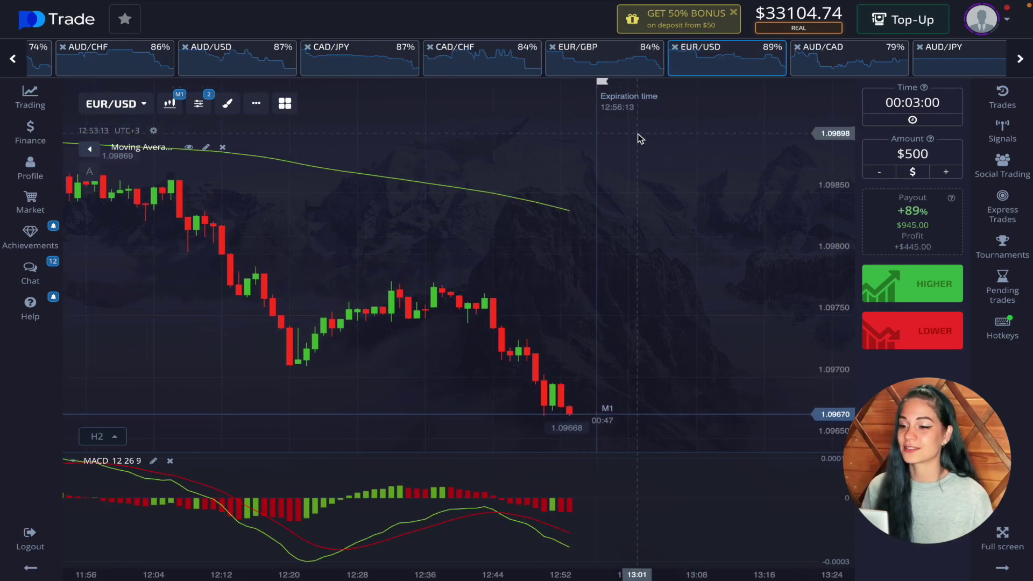
left_click(865, 64)
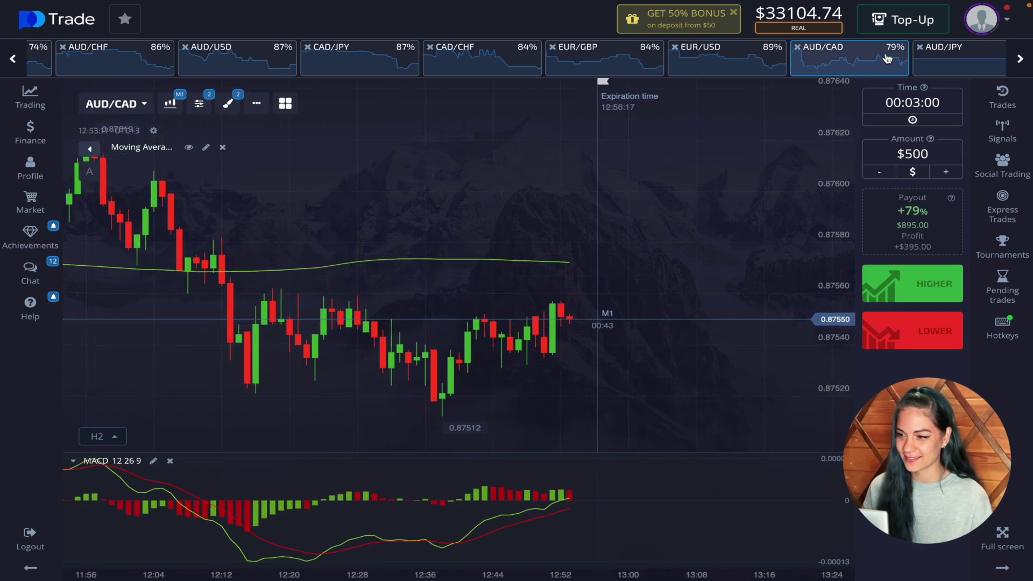
- On the AUD/JPY chart, place two $500 Lower trades of 00:03:00 each
left_click(933, 54)
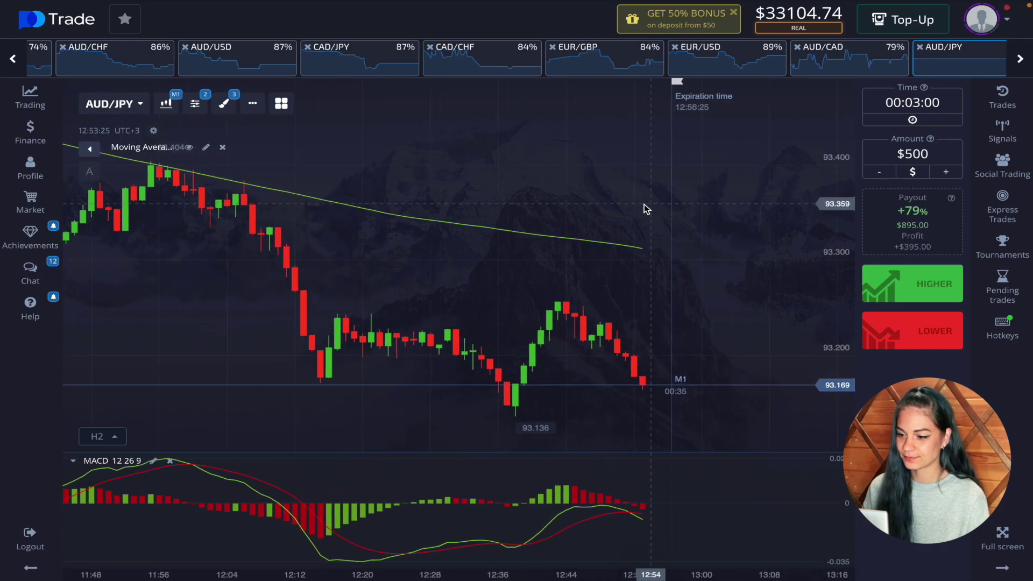
left_click(896, 331)
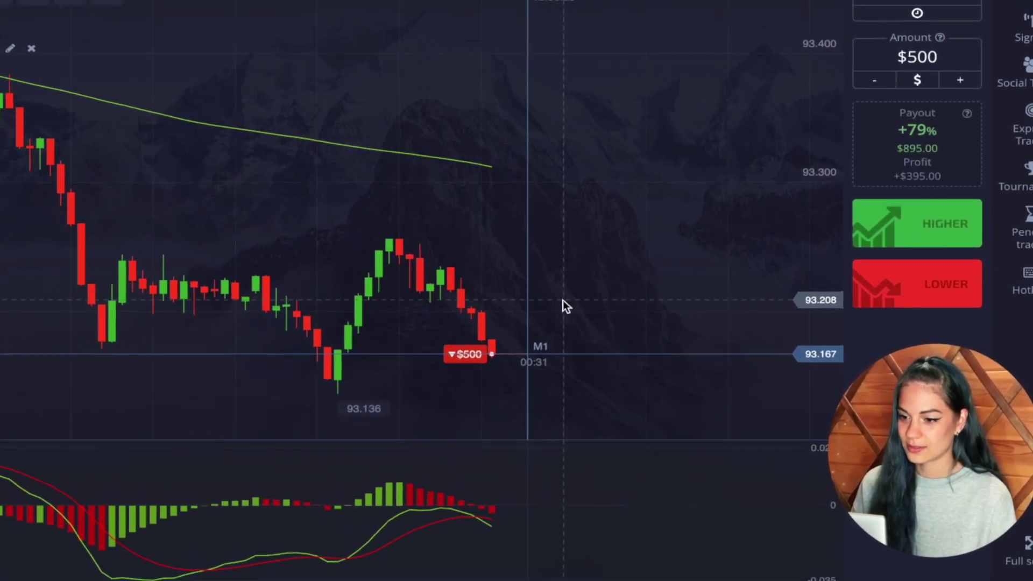
left_click(949, 282)
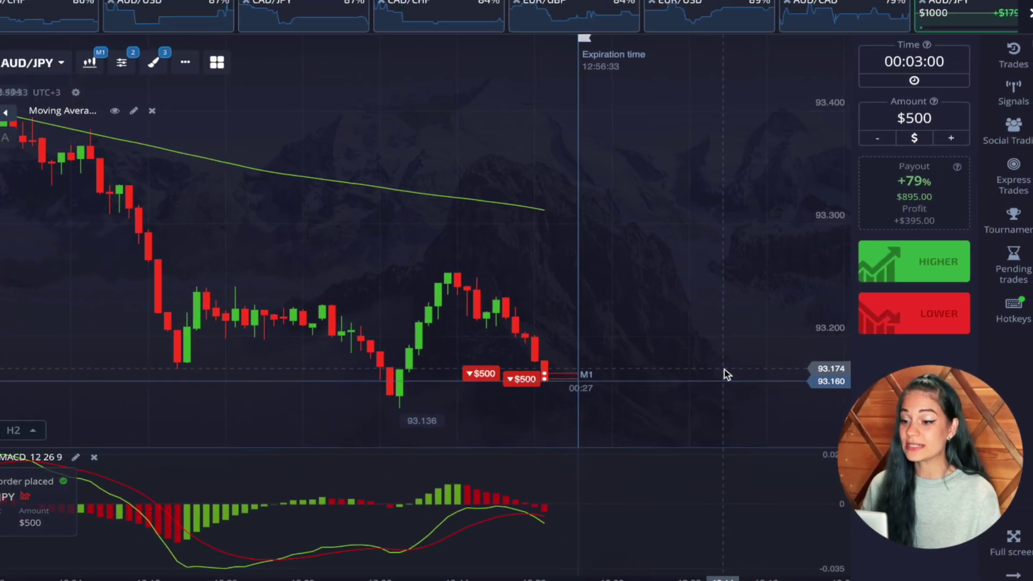
scroll(699, 377, "up", 3)
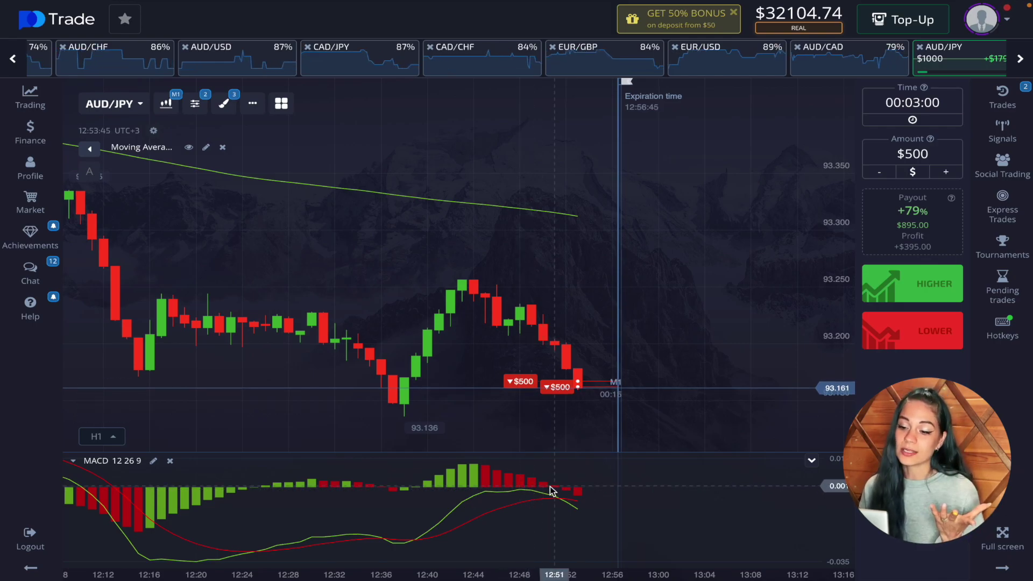
scroll(620, 416, "up", 5)
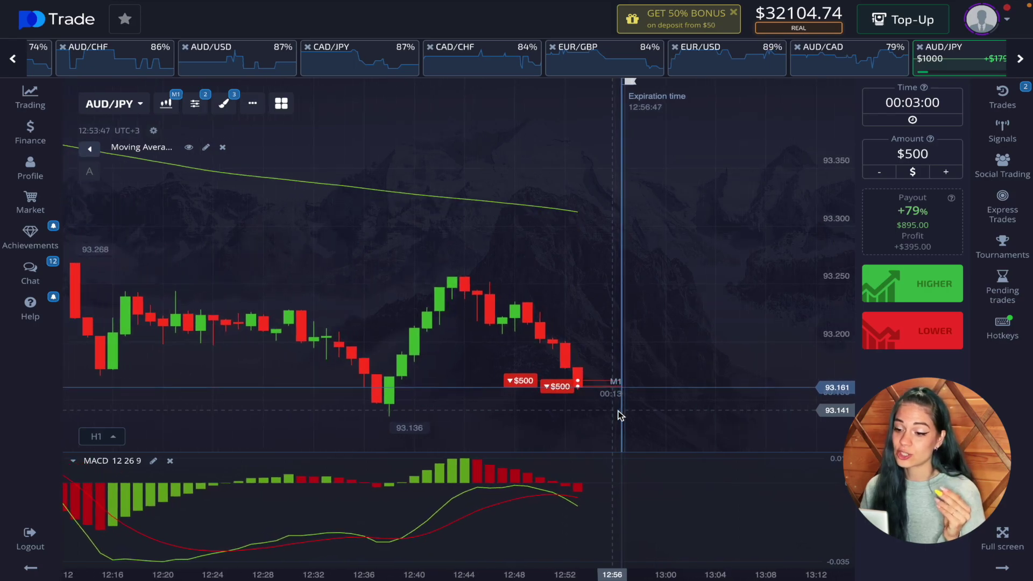
scroll(620, 415, "up", 2)
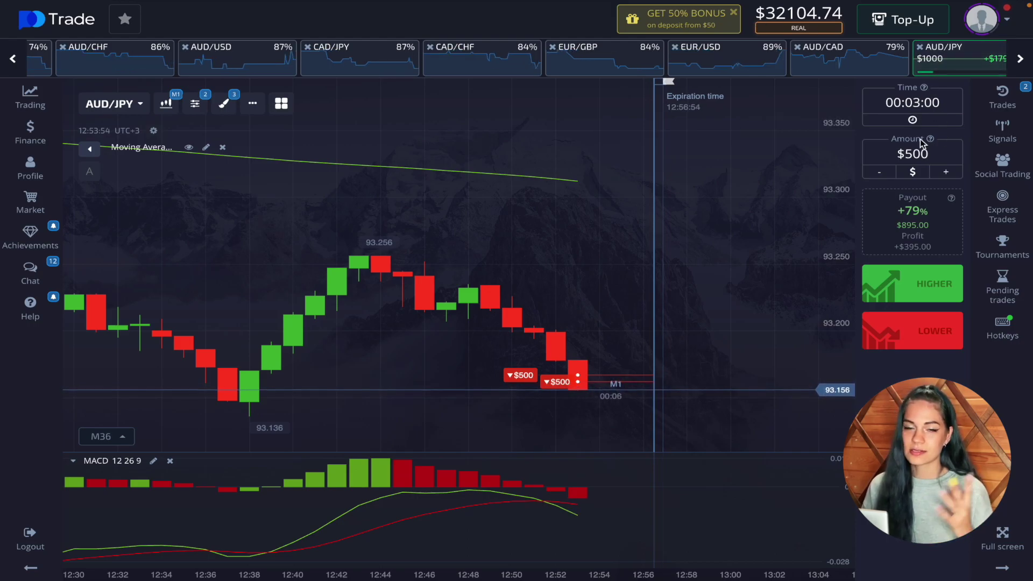
left_click(1018, 59)
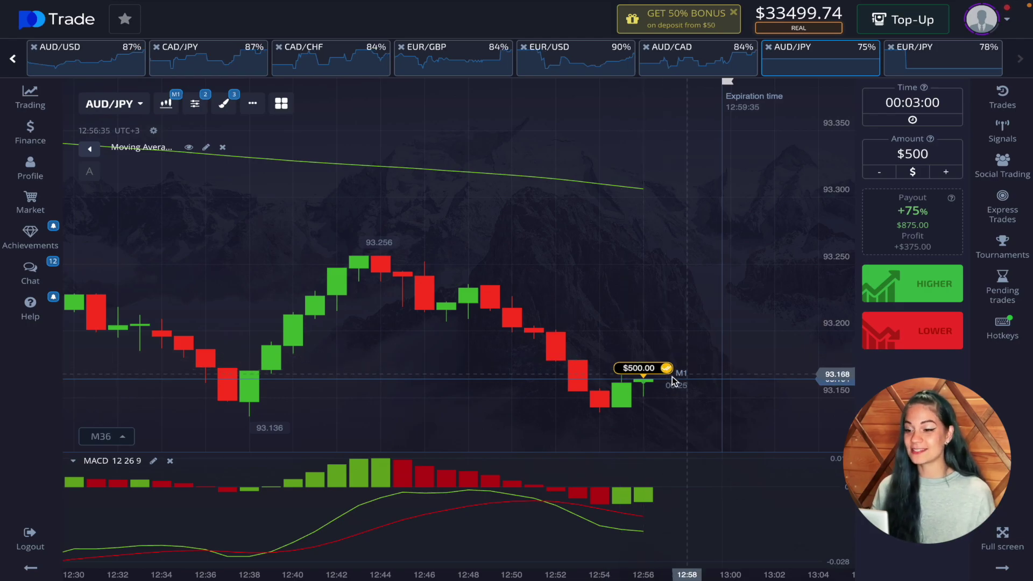
scroll(649, 384, "down", 3)
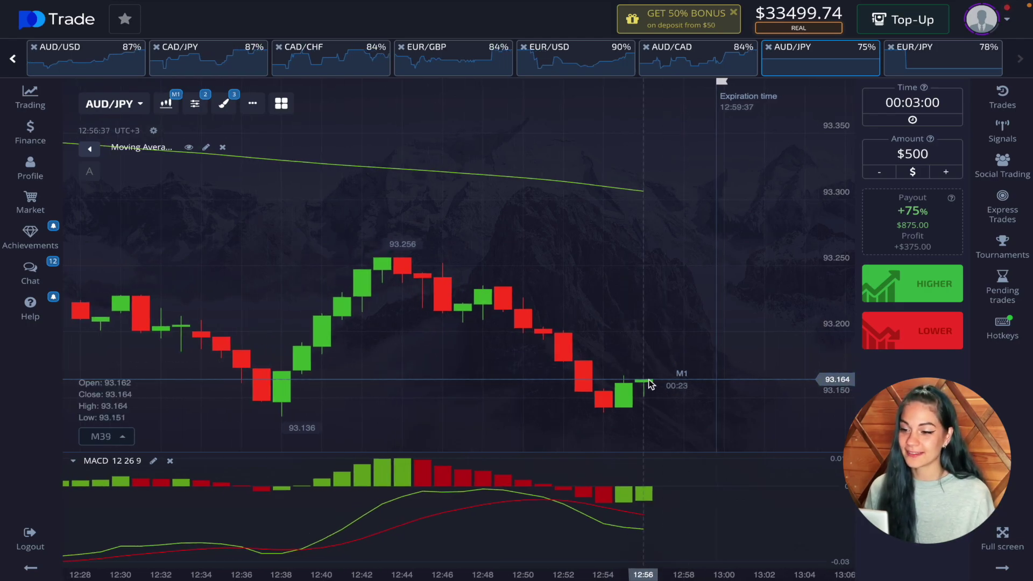
left_click_drag(668, 408, 553, 405)
scroll(550, 405, "down", 5)
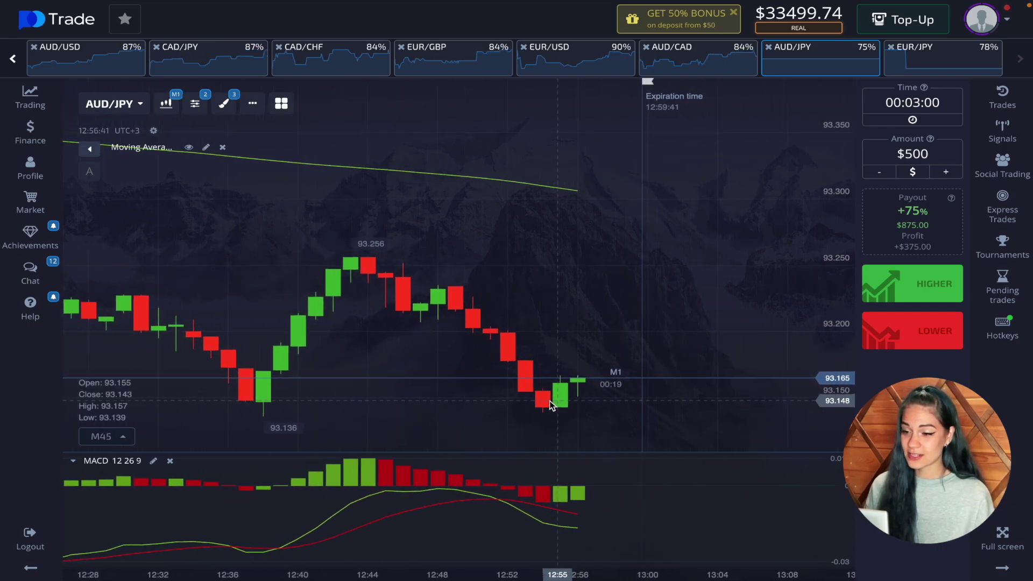
scroll(549, 404, "down", 3)
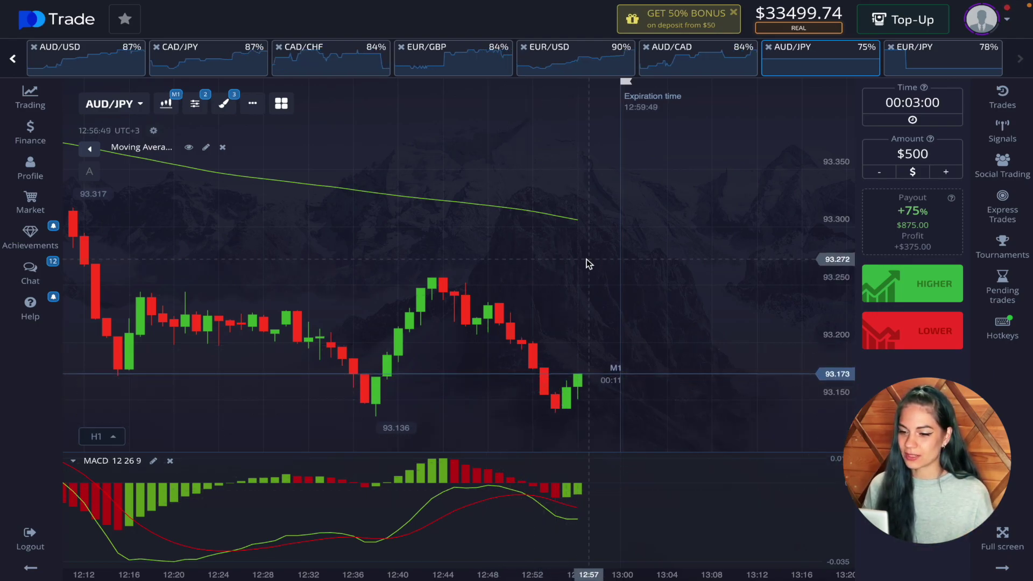
left_click_drag(475, 277, 599, 284)
left_click_drag(387, 247, 568, 250)
left_click_drag(414, 270, 476, 266)
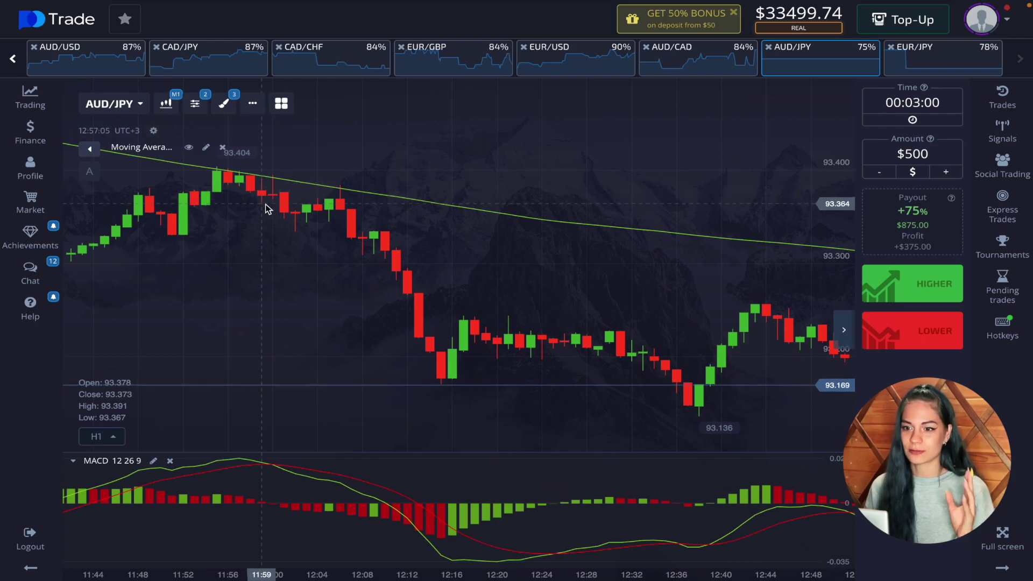
left_click_drag(576, 322, 347, 311)
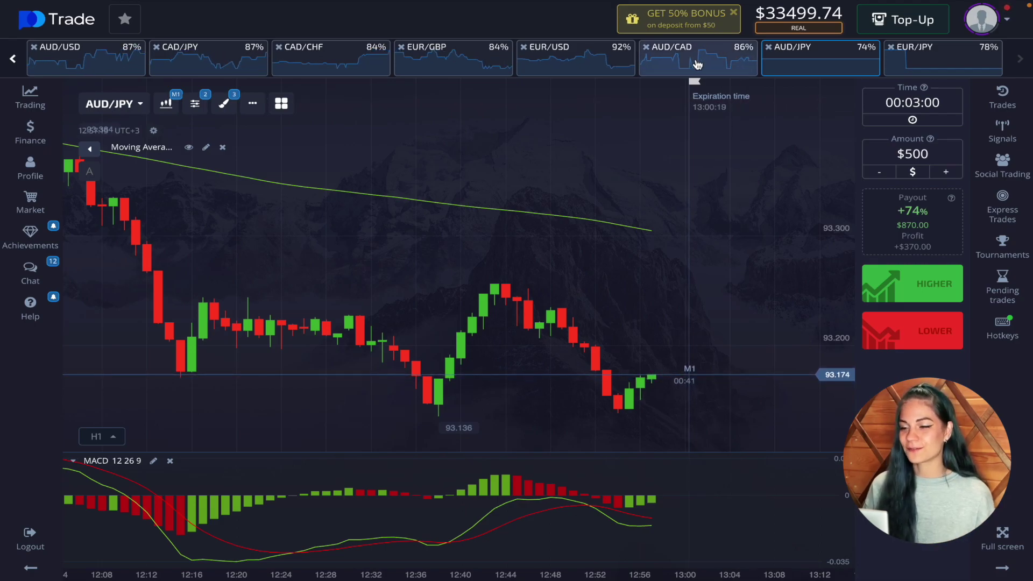
- Switch via AUD/CAD and EUR/USD to EUR/GBP and place a $500, 3-minute Higher trade
left_click(681, 76)
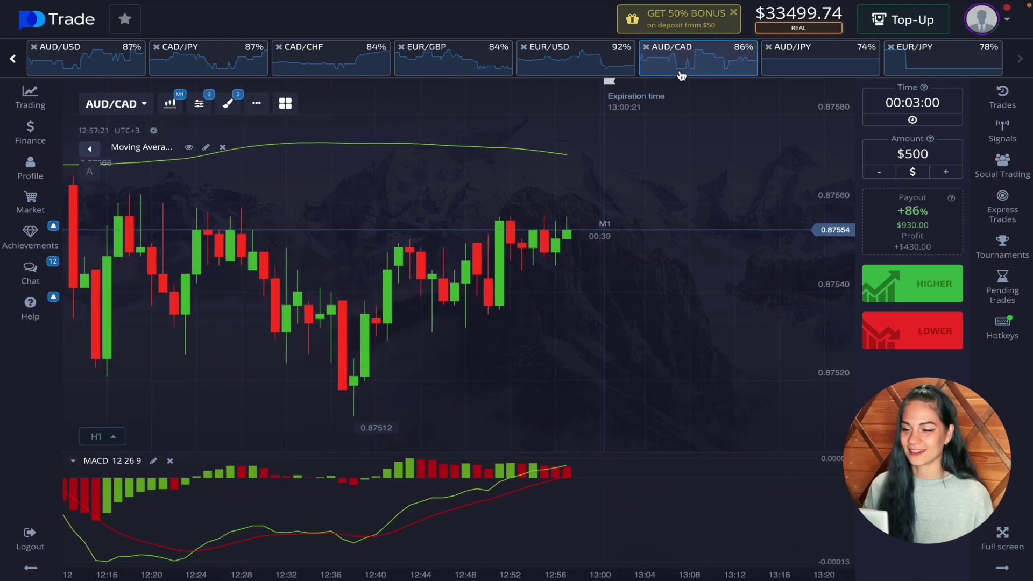
left_click(627, 69)
left_click(463, 67)
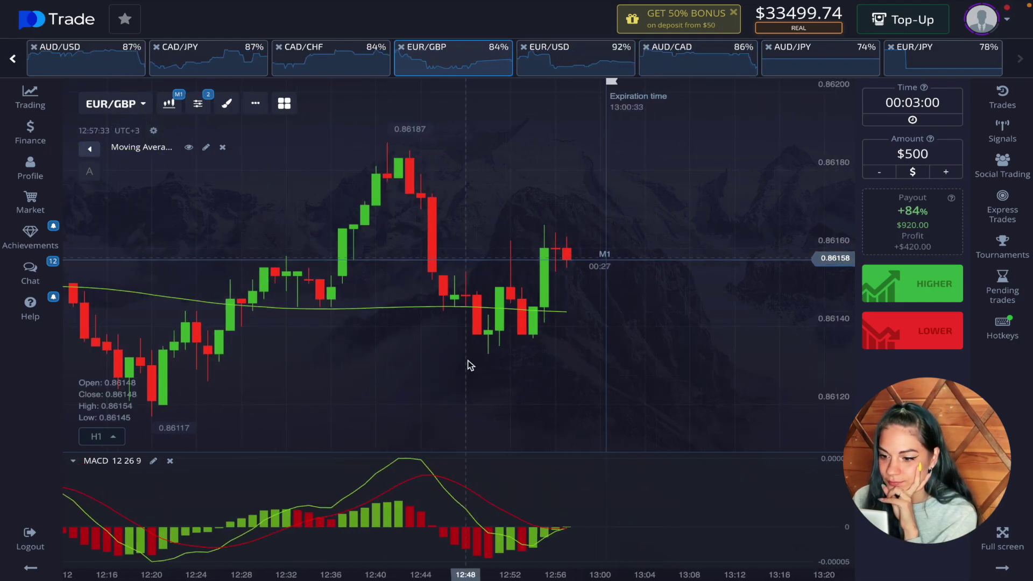
scroll(583, 495, "up", 5)
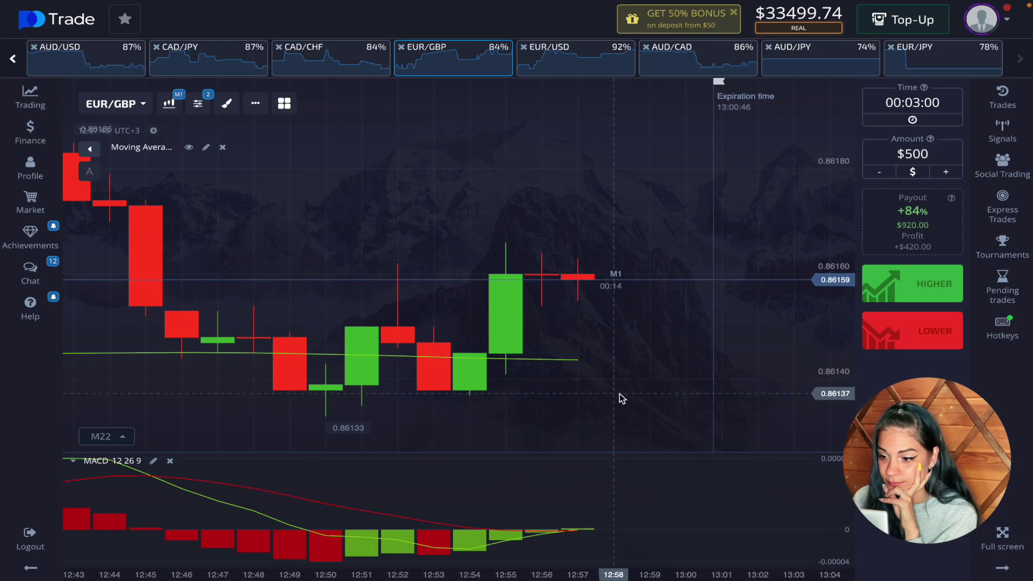
left_click(908, 284)
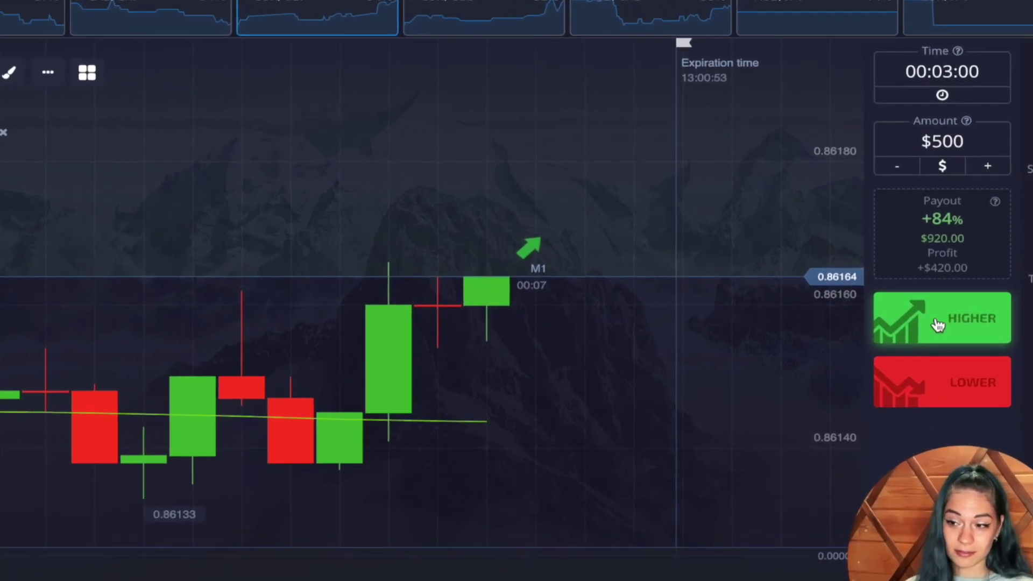
left_click(938, 325)
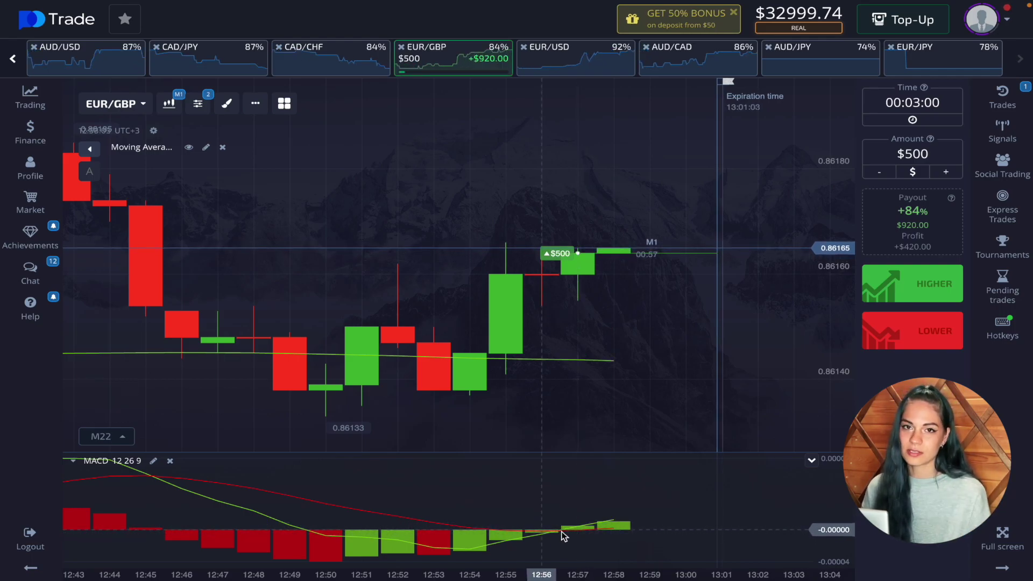
- Zoom the EUR/GBP chart out and back in while the Higher trade runs
scroll(619, 425, "down", 4)
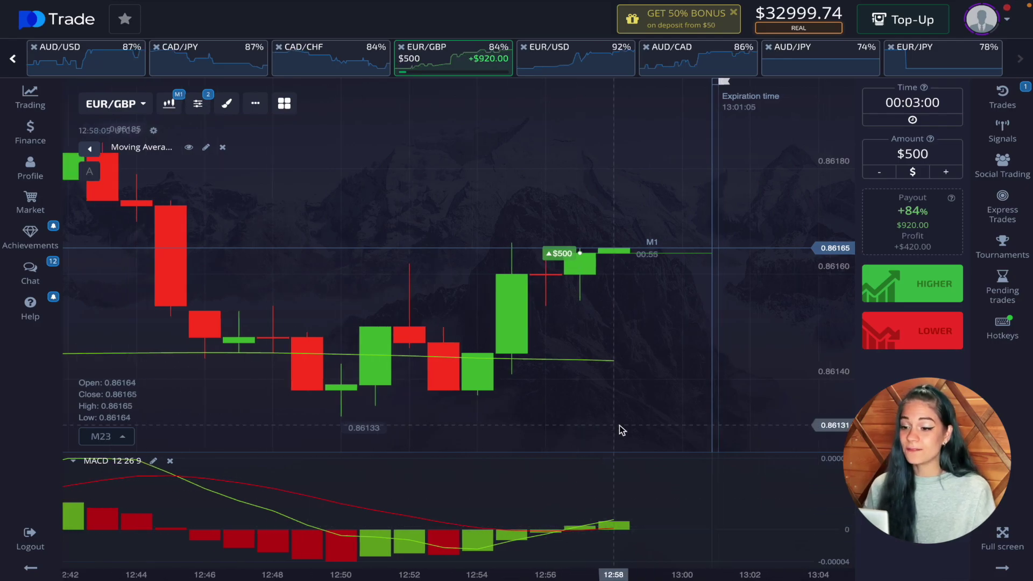
scroll(618, 425, "down", 1)
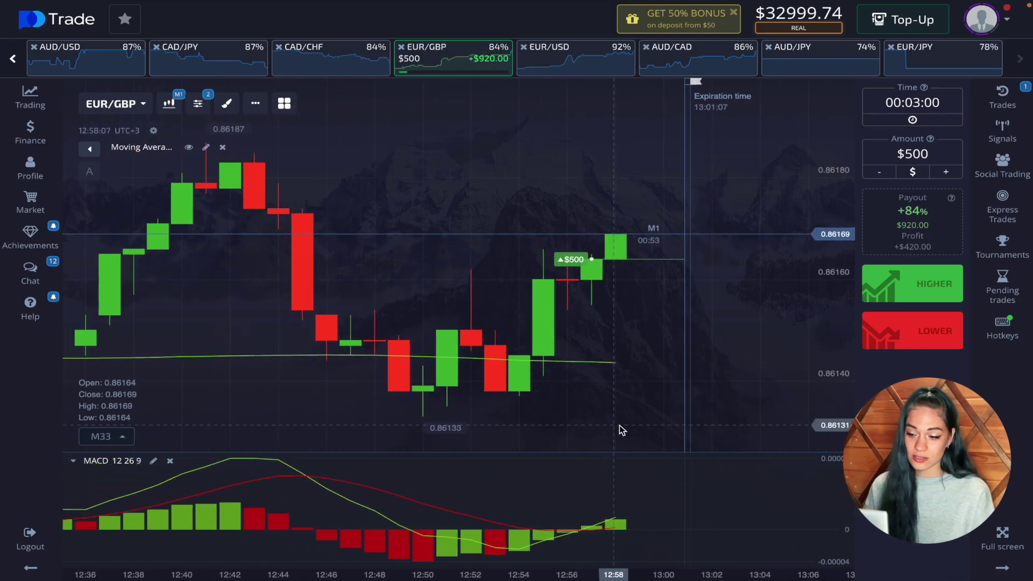
scroll(619, 425, "down", 4)
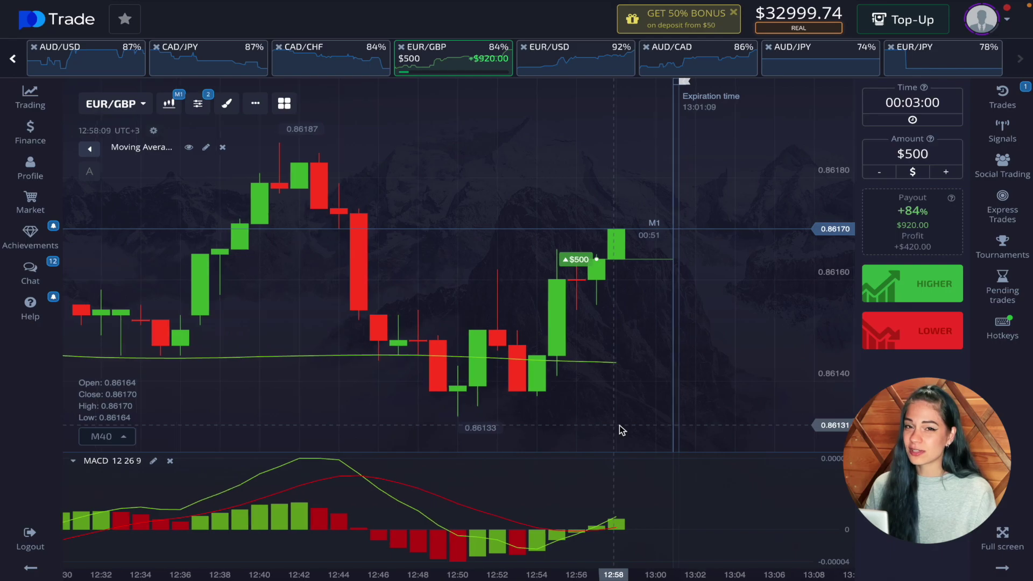
scroll(632, 318, "down", 4)
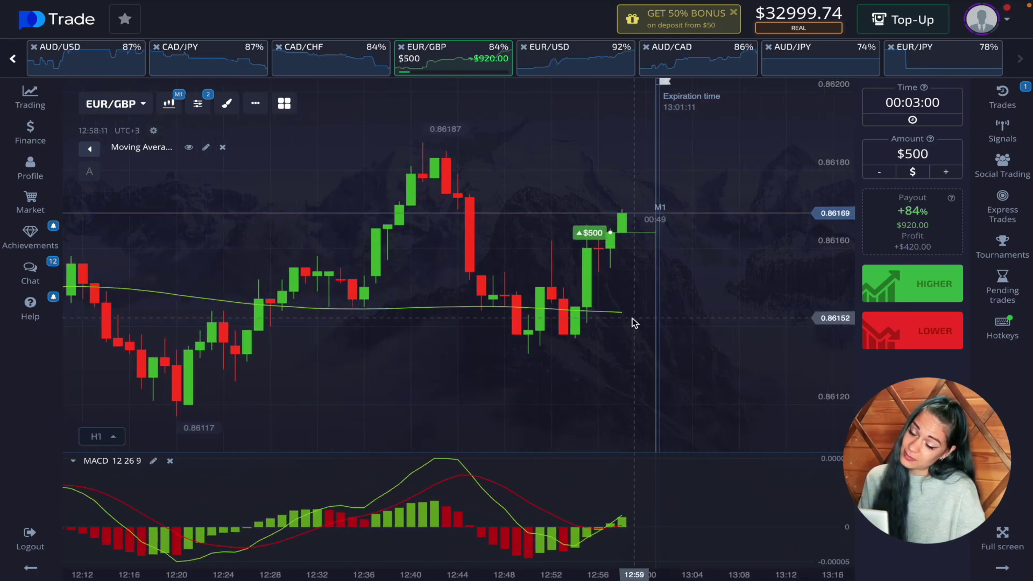
scroll(631, 318, "down", 1)
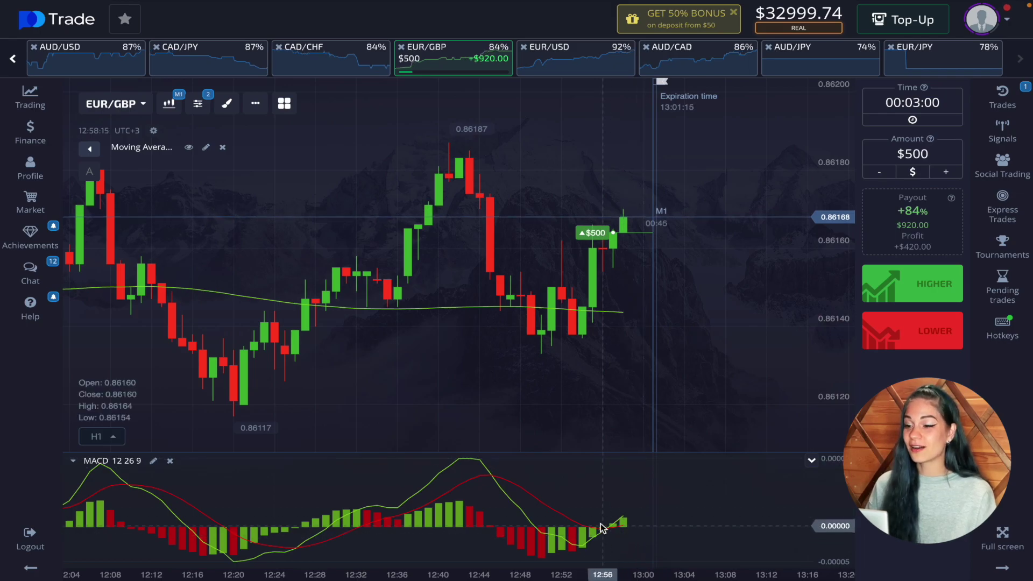
scroll(607, 541, "up", 2)
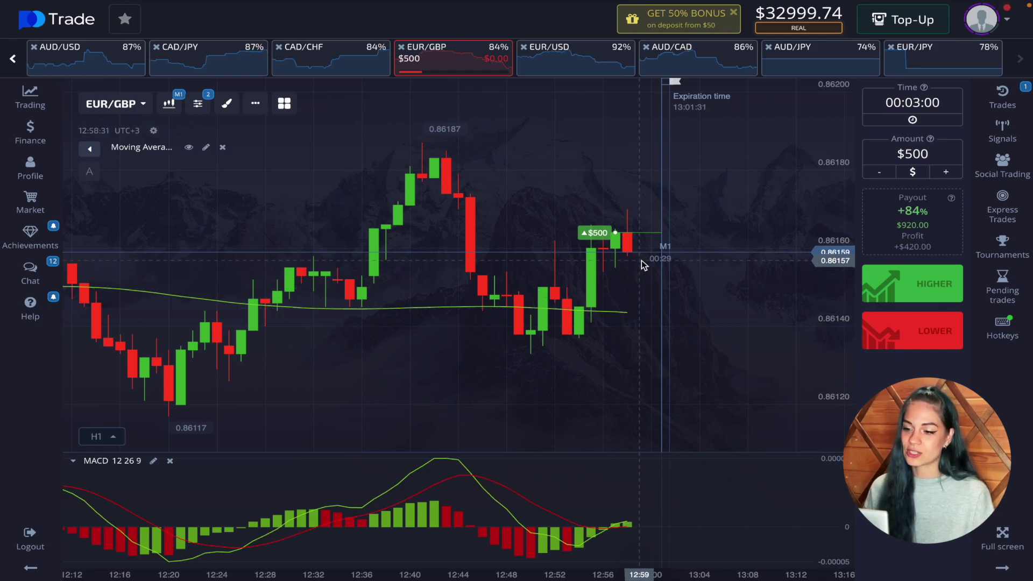
scroll(659, 222, "up", 3)
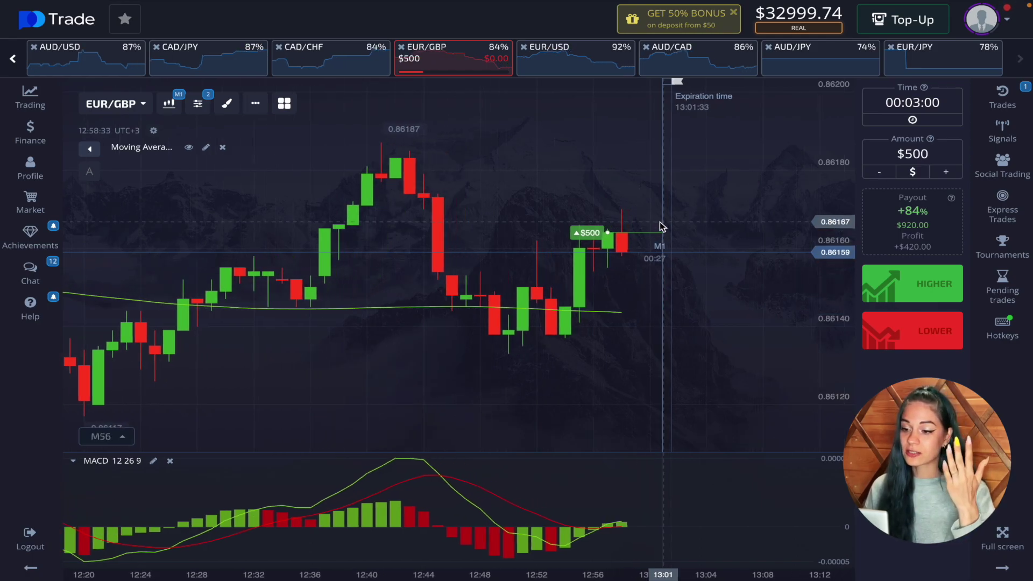
scroll(660, 222, "up", 2)
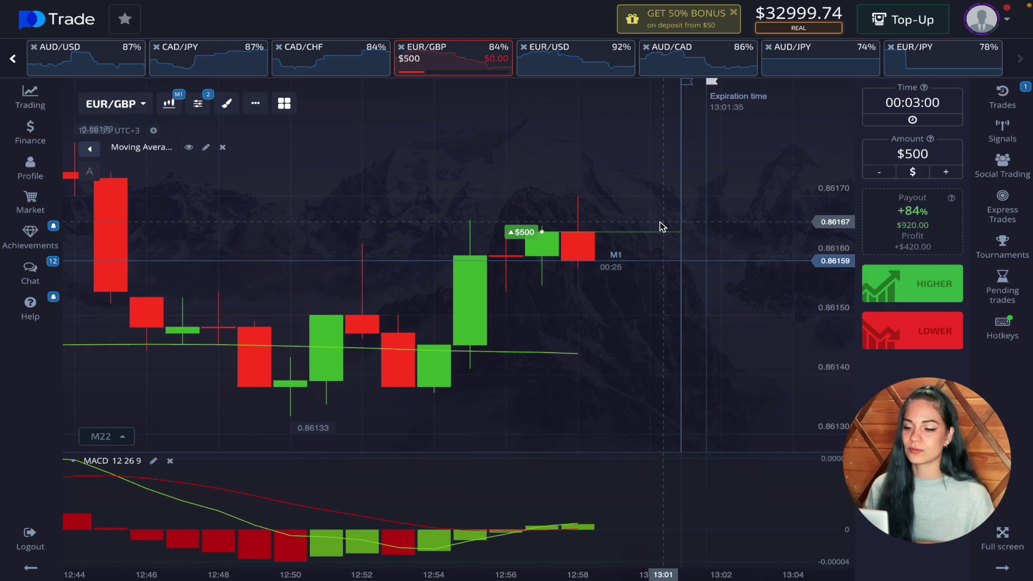